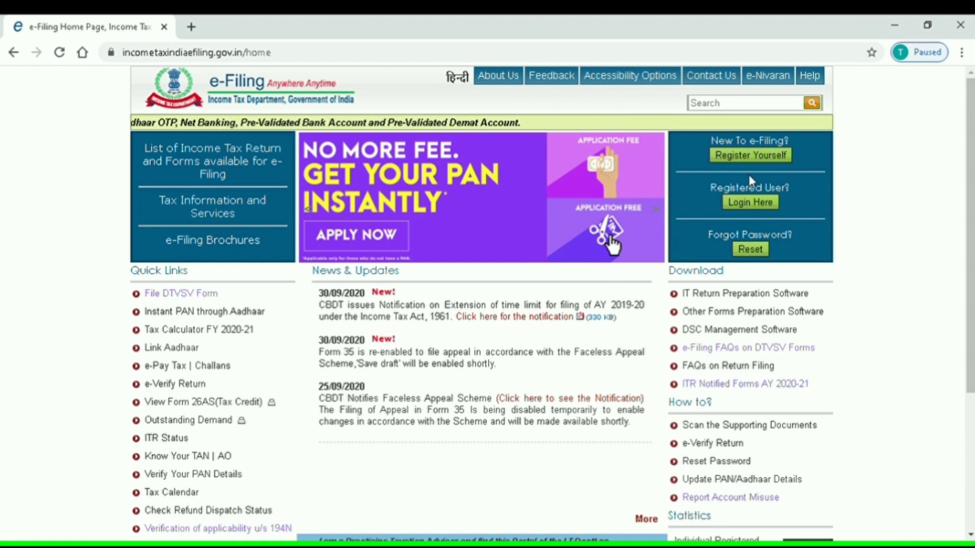
Log in to the e-Filing portal as a registered user, entering the user ID, account password and captcha code
left_click(762, 204)
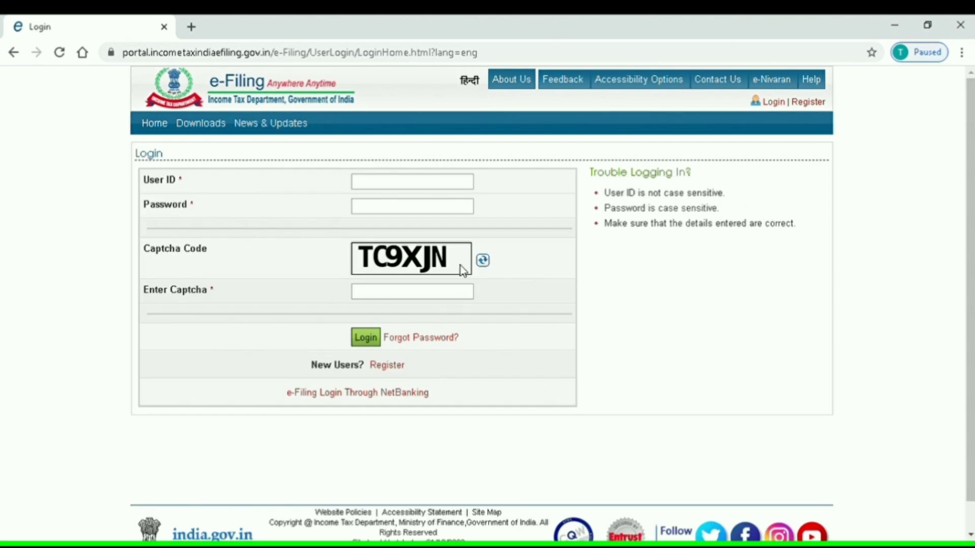
left_click(364, 184)
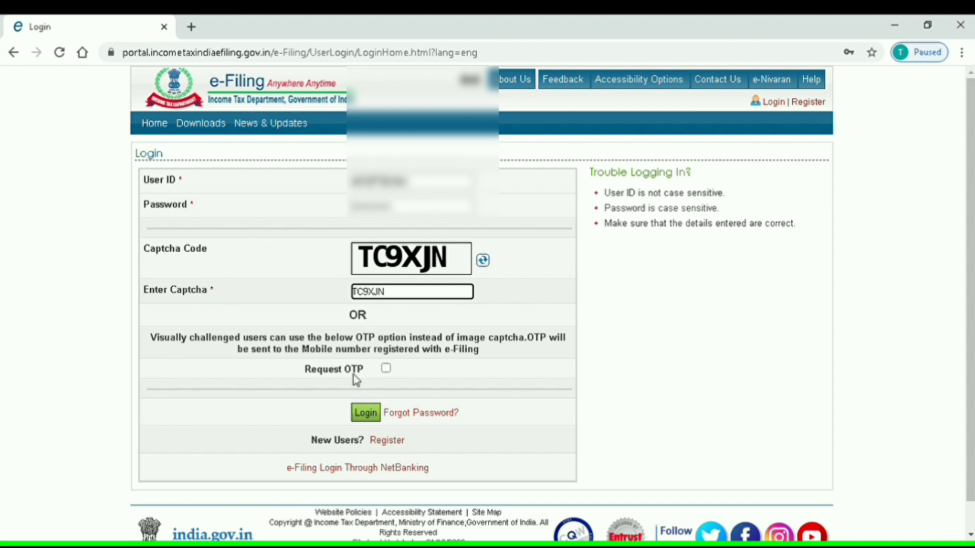
left_click(365, 413)
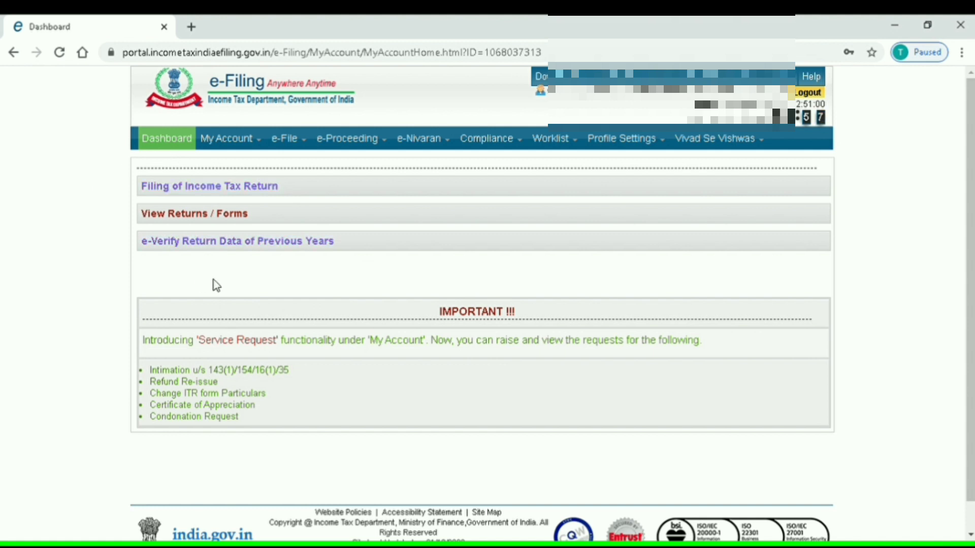
Start a fresh income tax return for assessment year 2020-21: ITR-1, Original/Revised Return, Prepare and Submit Online
left_click(202, 187)
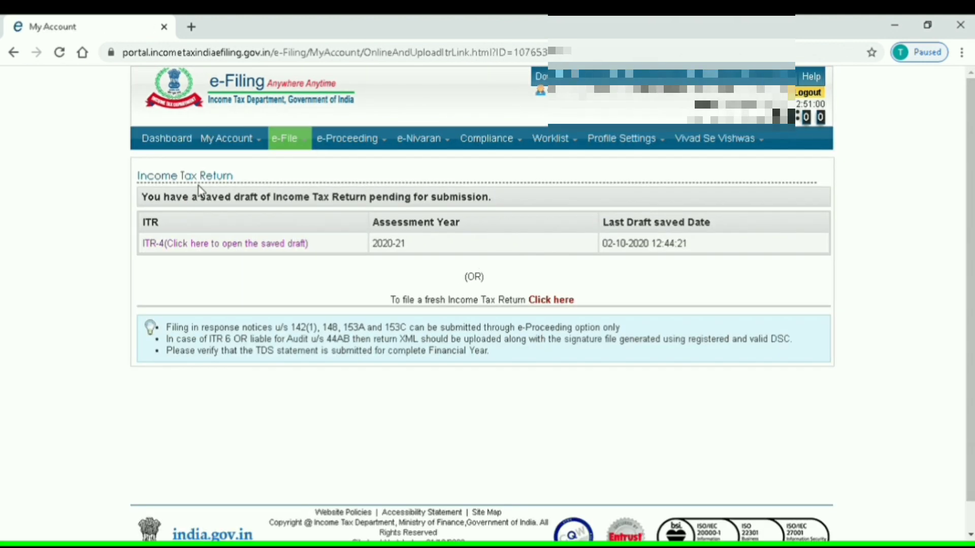
left_click(539, 299)
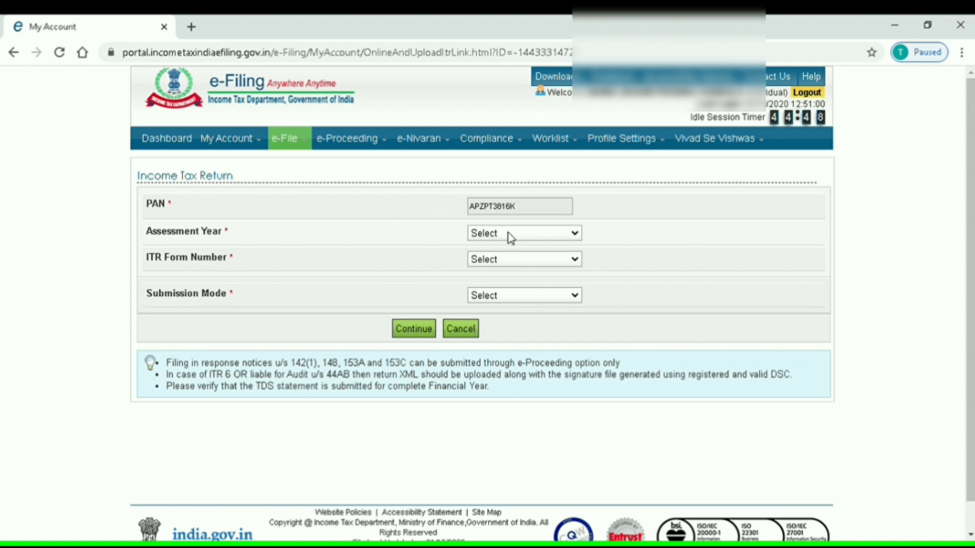
left_click(501, 263)
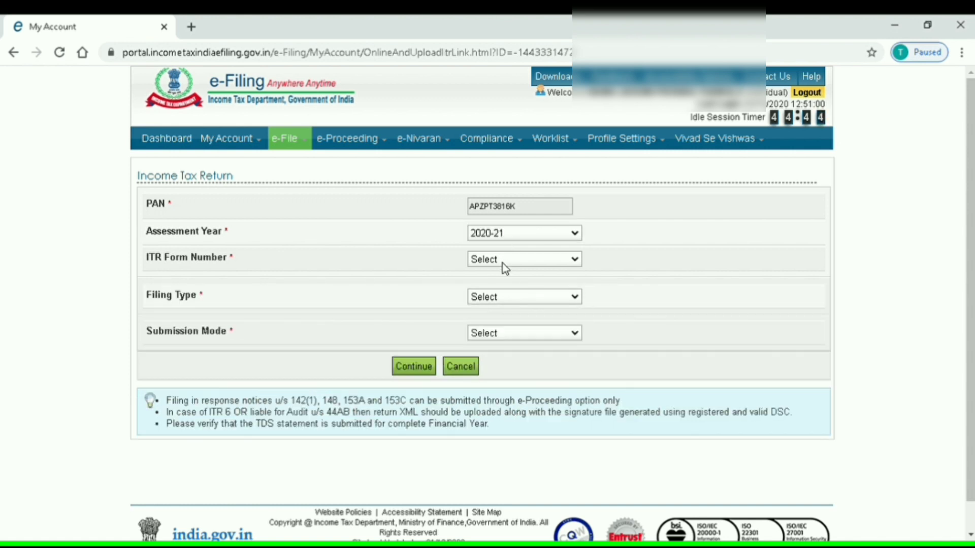
left_click(501, 263)
left_click(498, 290)
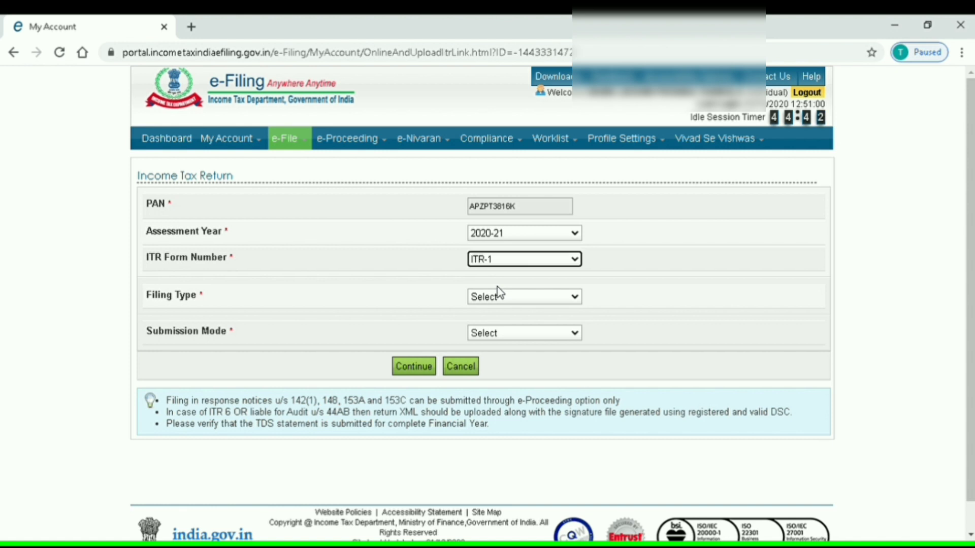
left_click(502, 325)
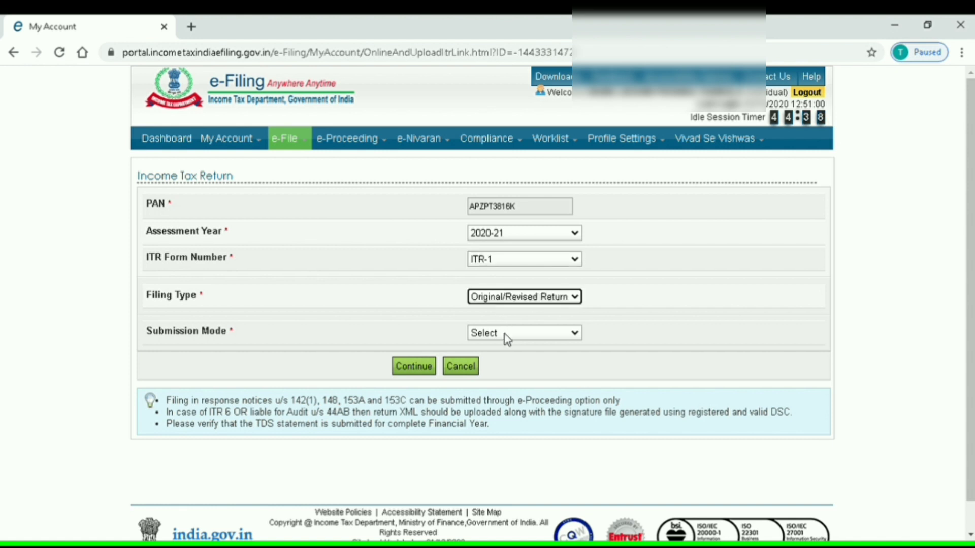
left_click(508, 365)
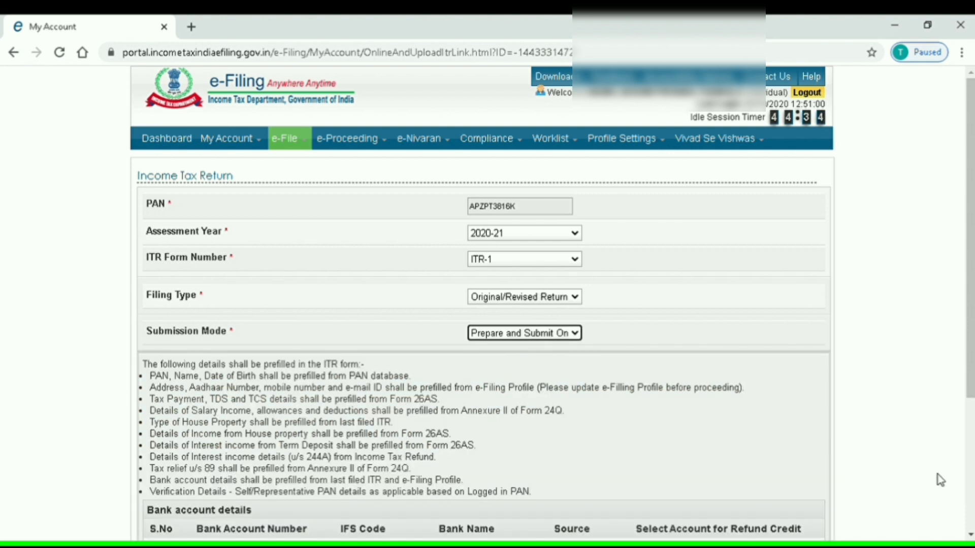
Select the prevalidated State Bank of India account for refund credit and agree to the prefill consent to open the form
left_click(970, 534)
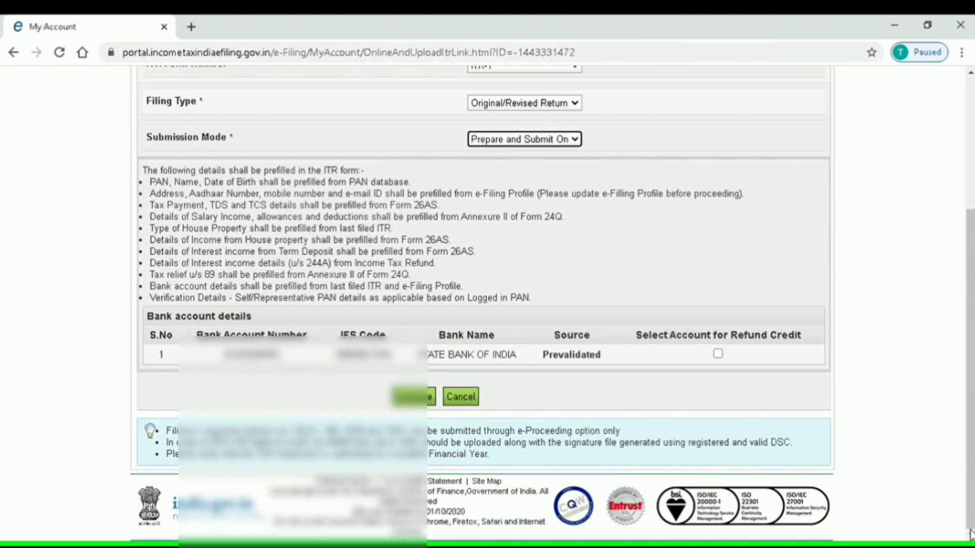
left_click(717, 354)
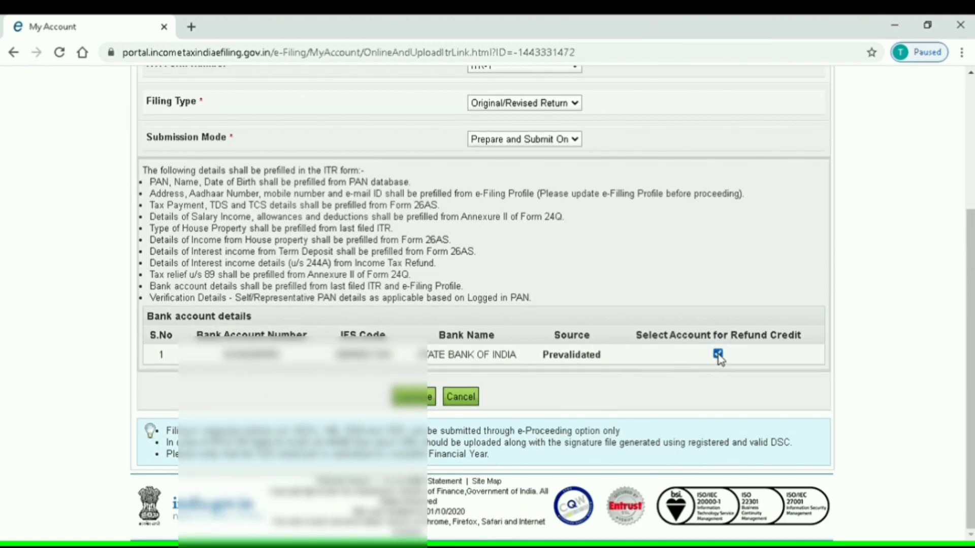
left_click(414, 397)
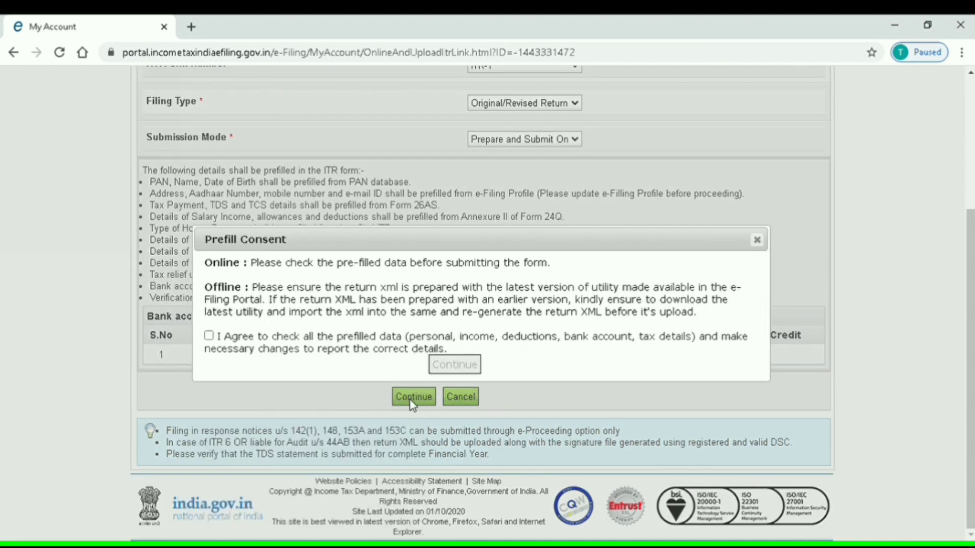
left_click(208, 336)
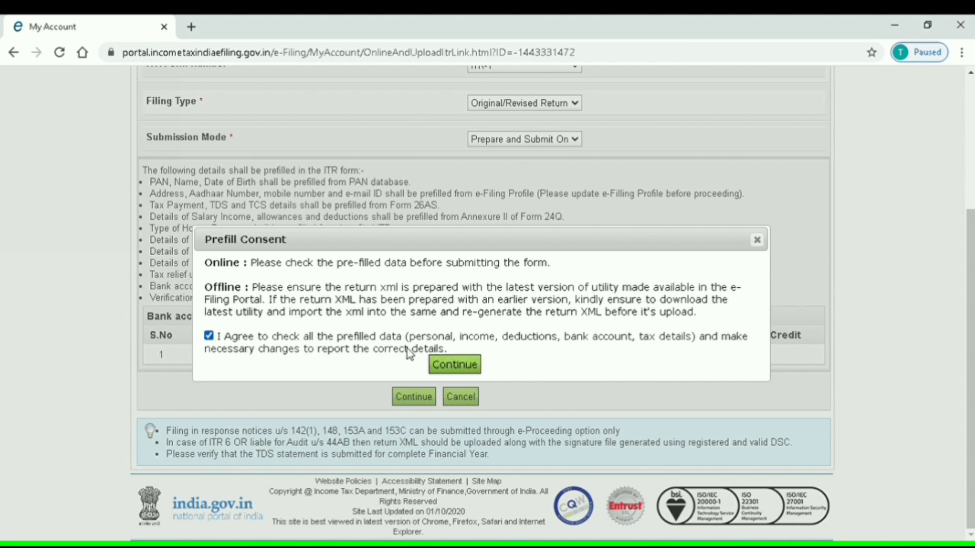
left_click(454, 365)
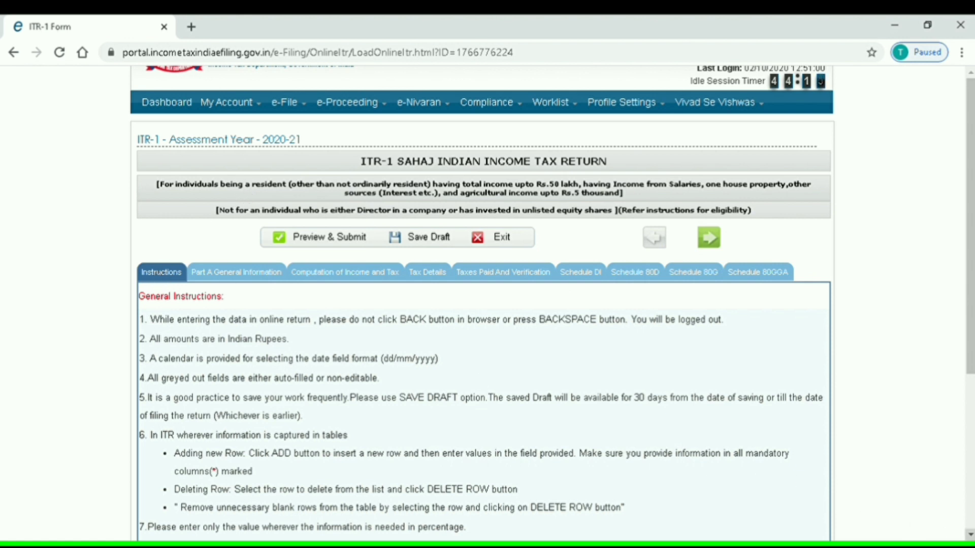
Read through the general instructions of the ITR-1 form and save the return as a draft
scroll(970, 532, "down", 5)
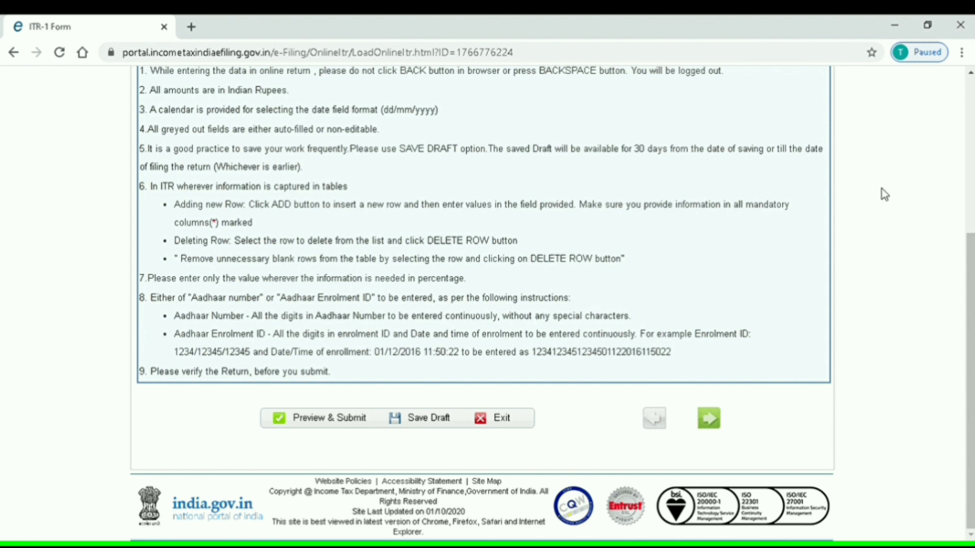
scroll(904, 188, "up", 5)
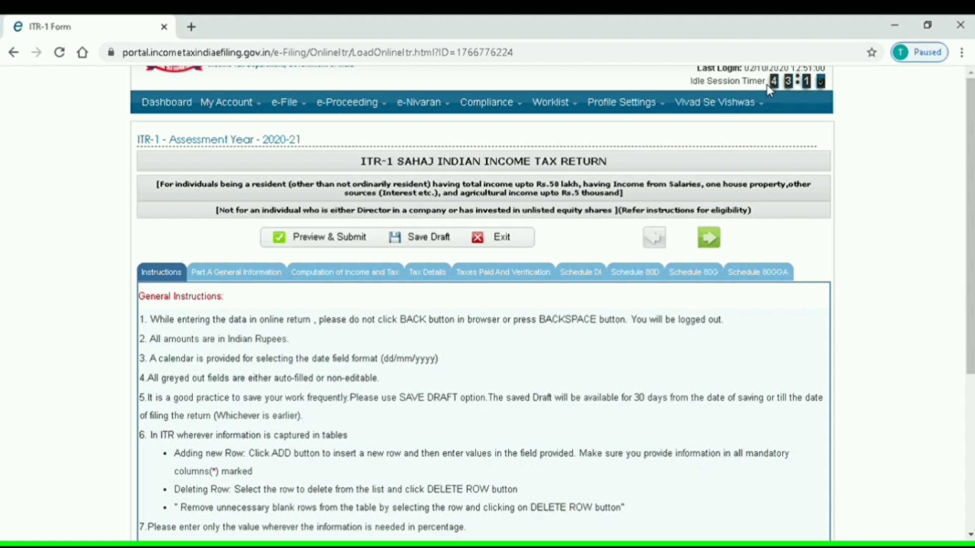
left_click(426, 240)
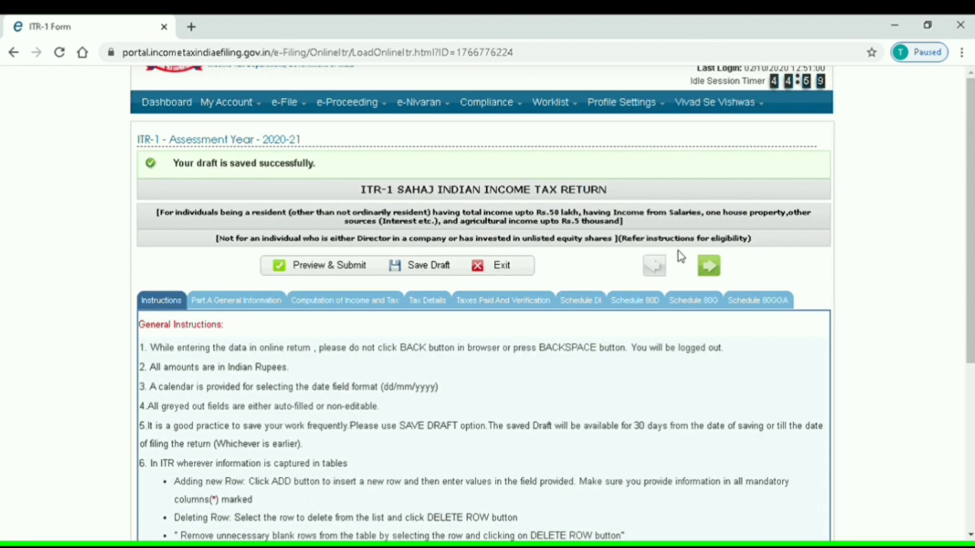
Review the prefilled personal, address and filing details in Part A General Information
left_click(709, 268)
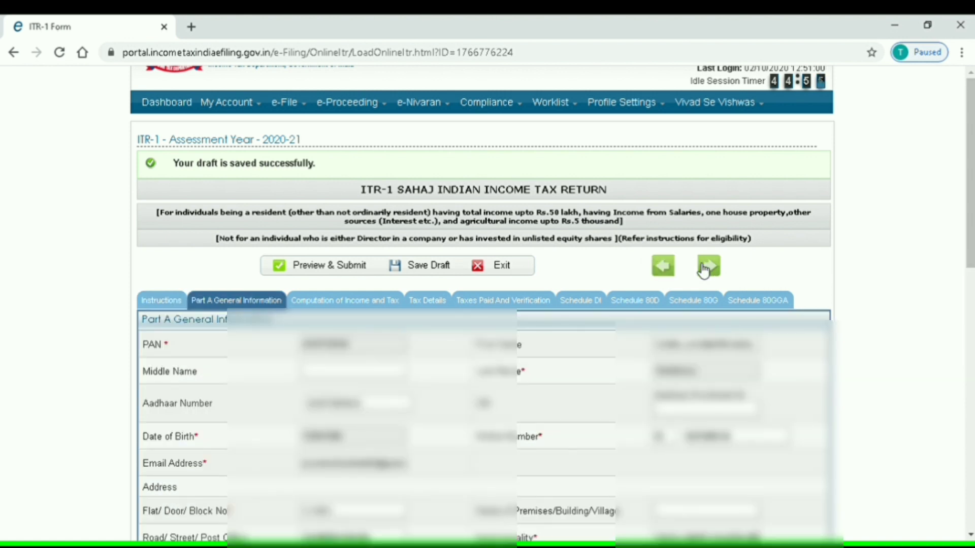
left_click(662, 267)
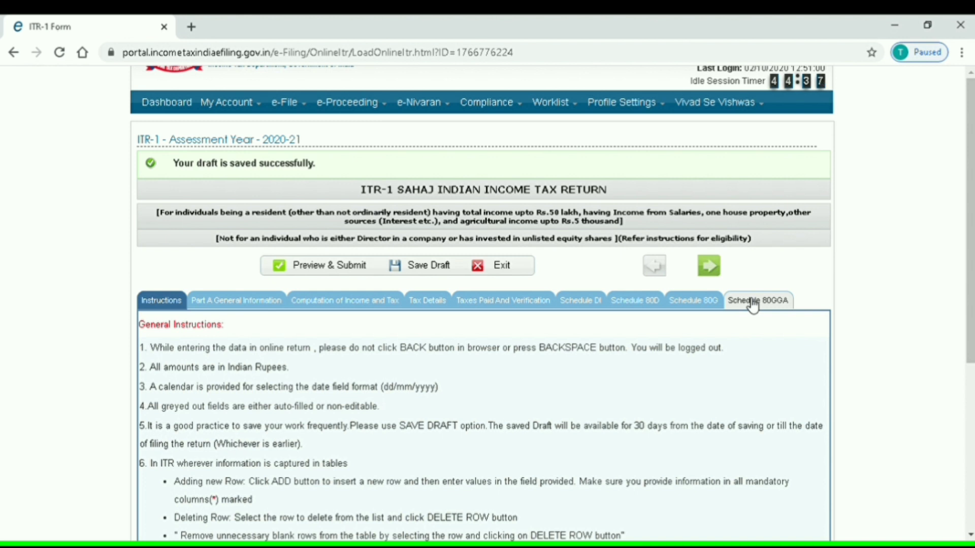
left_click(257, 305)
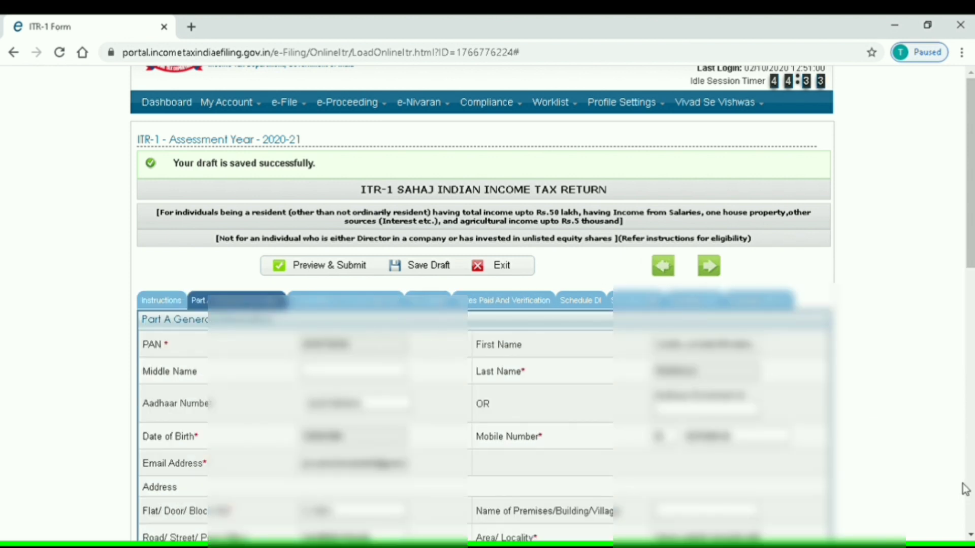
scroll(482, 305, "down", 8)
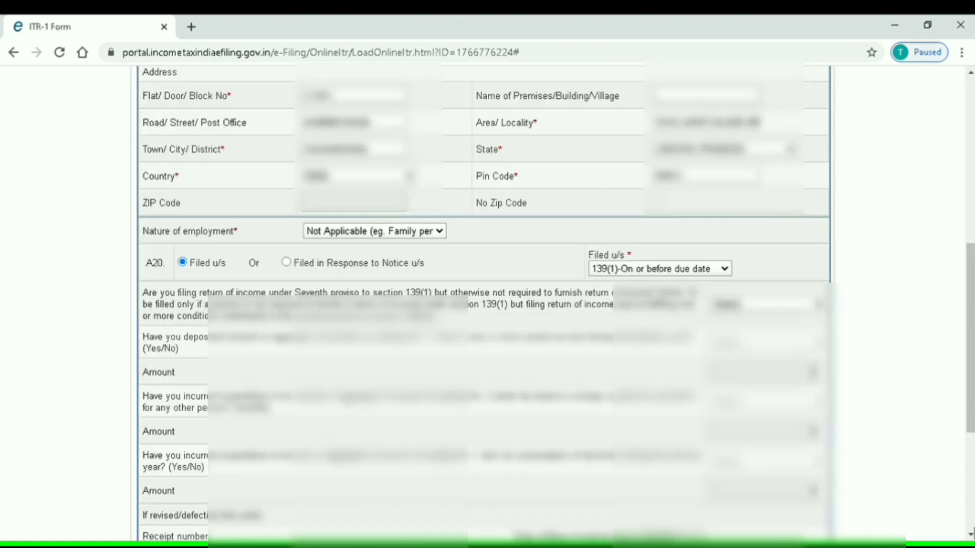
scroll(970, 81, "up", 3)
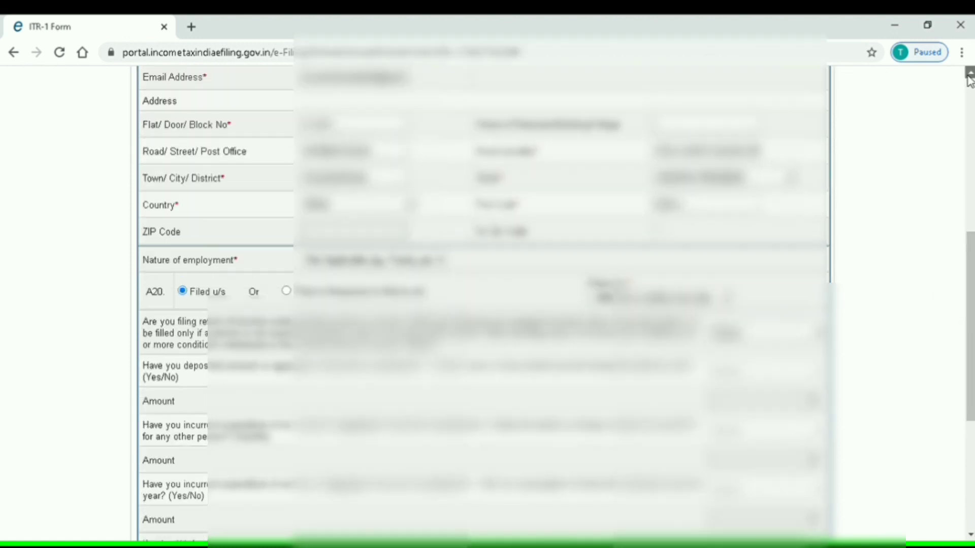
scroll(970, 81, "up", 2)
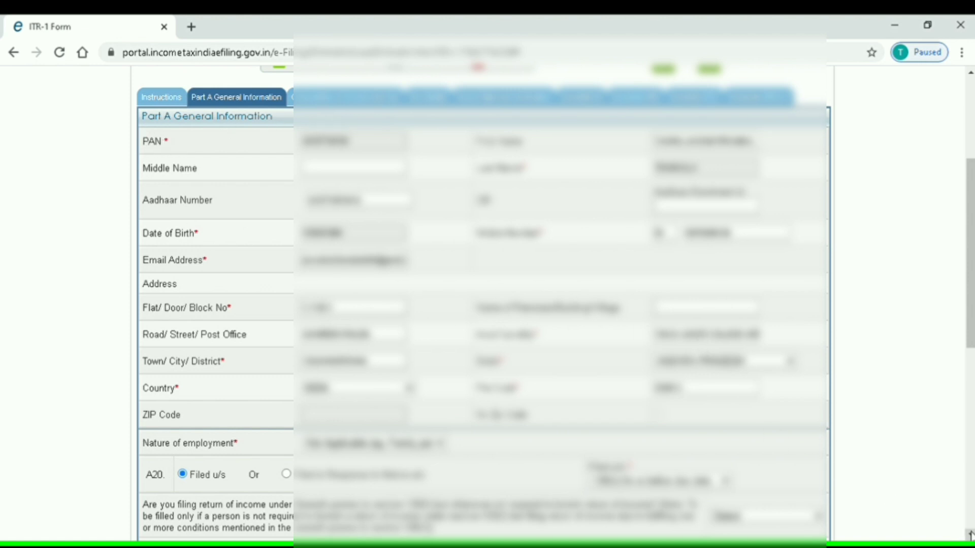
scroll(970, 534, "down", 5)
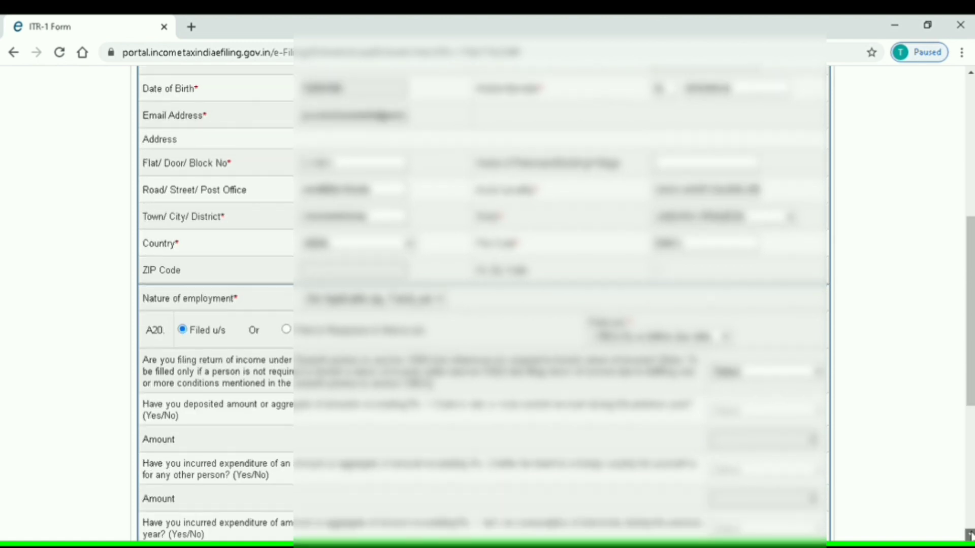
scroll(969, 534, "down", 1)
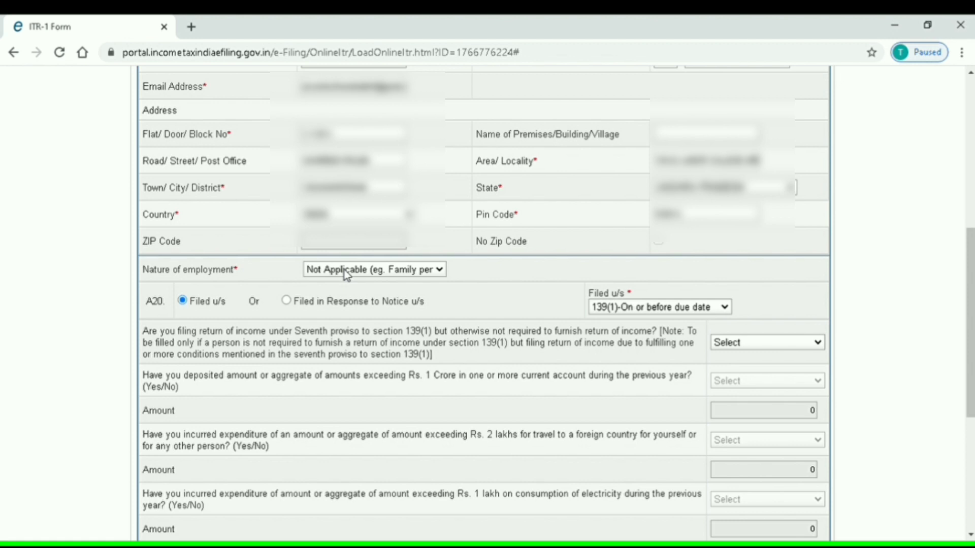
Set the nature of employment to Not Applicable and the filing section to 139(1)-On or before due date
left_click(360, 361)
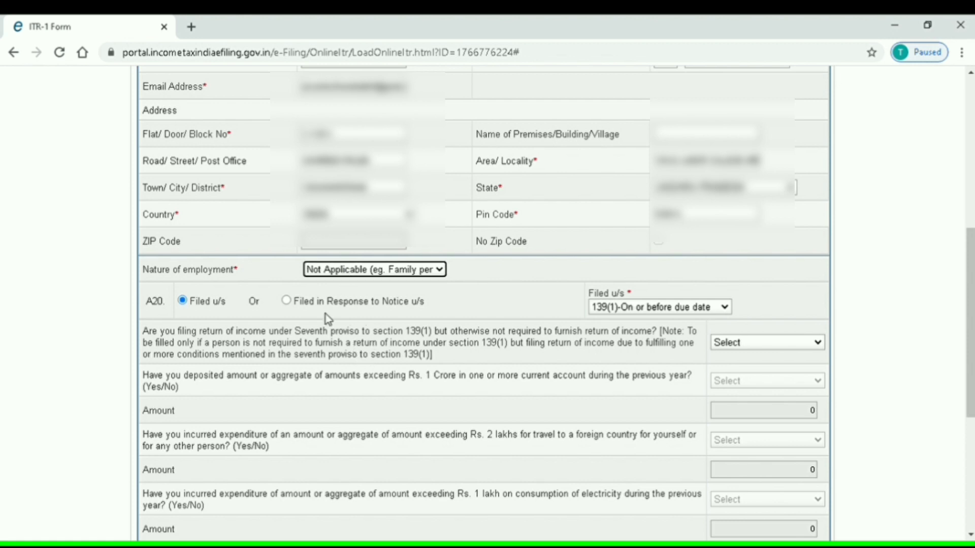
left_click(651, 309)
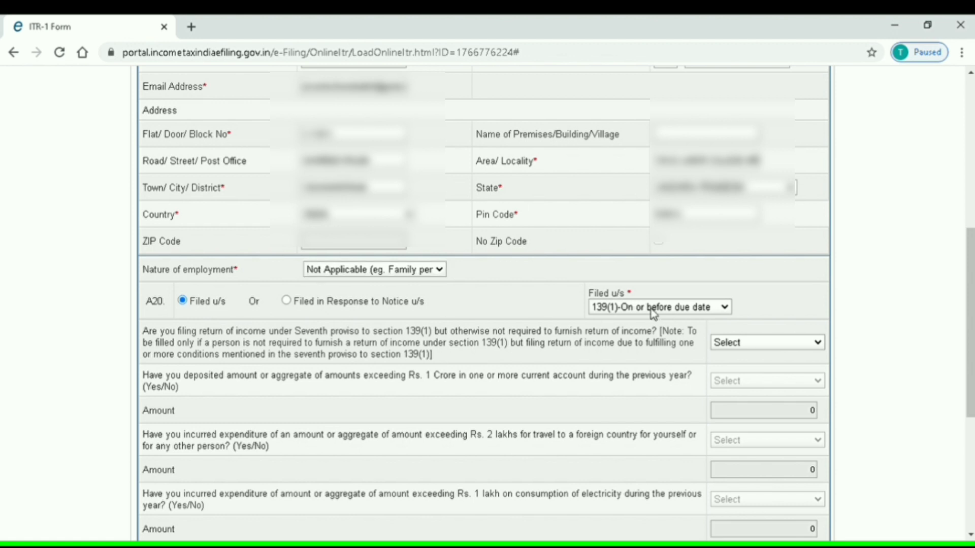
left_click(664, 334)
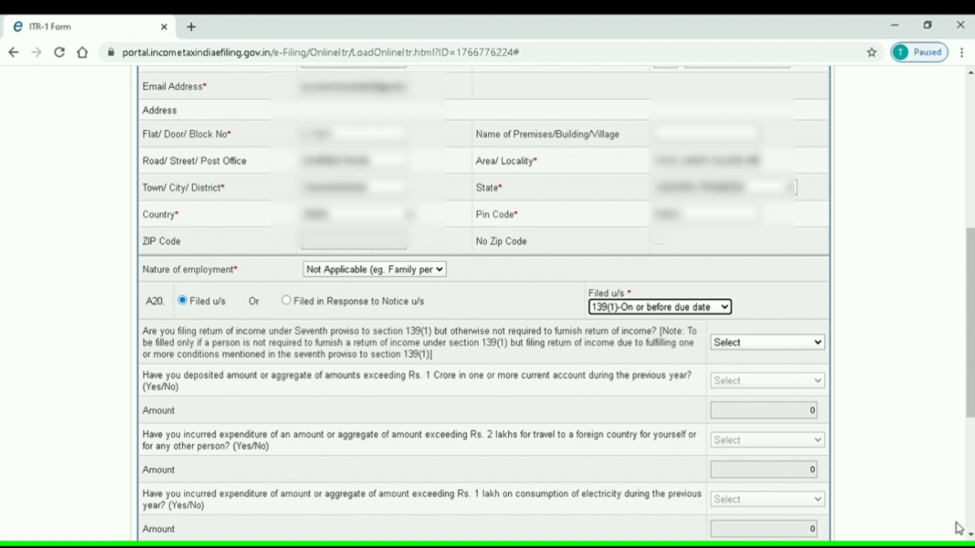
Answer NO to the question about filing under the Seventh proviso to section 139(1)
left_click(970, 534)
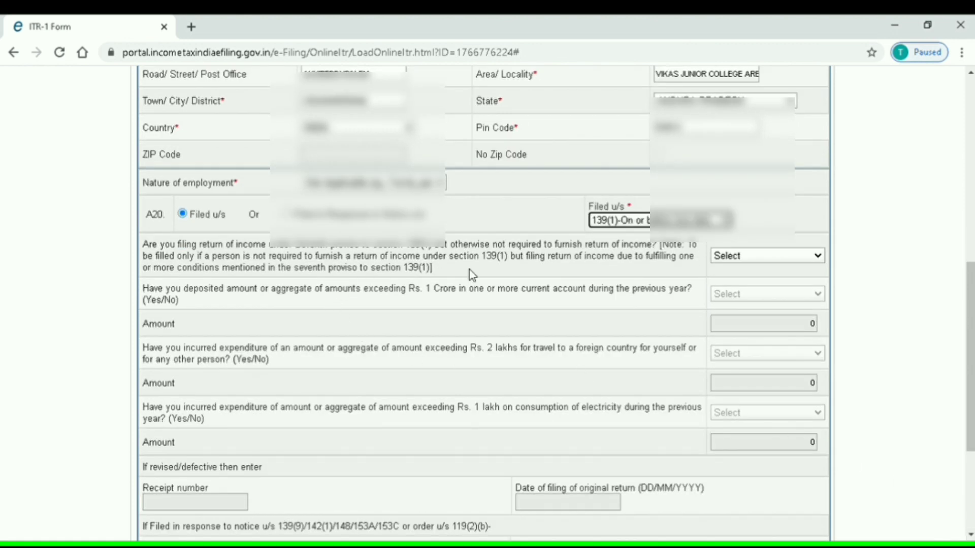
left_click(779, 255)
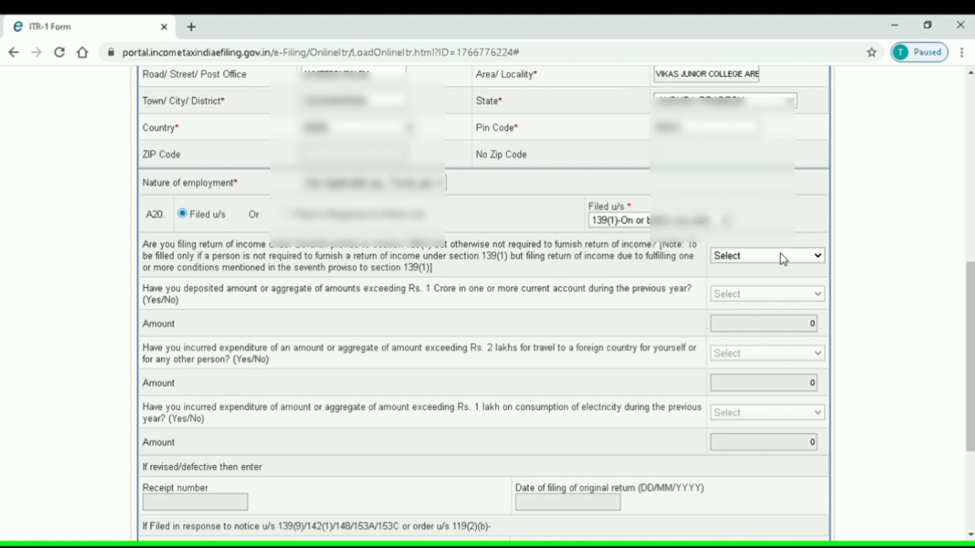
left_click(779, 294)
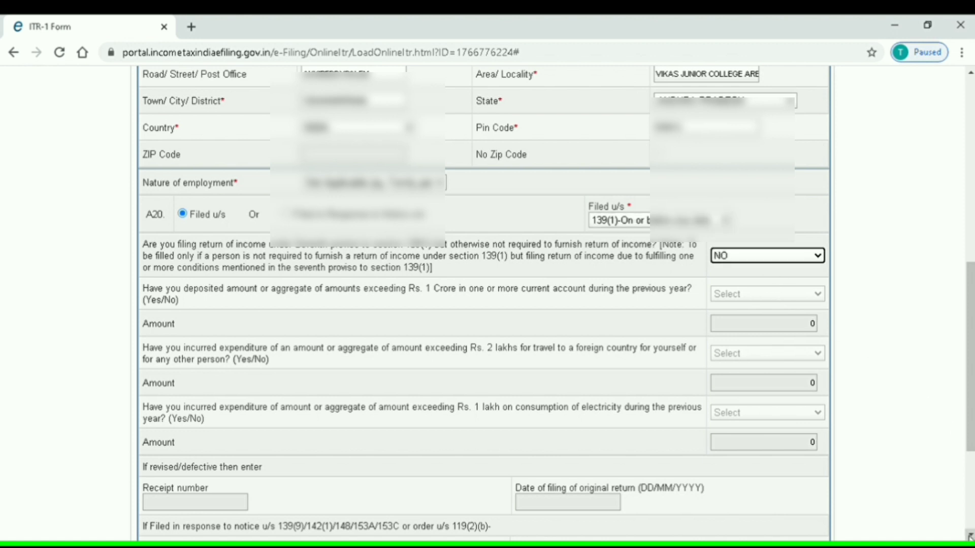
Proceed to Computation of Income and Tax and show the salary section of Part B Gross Total Income
scroll(968, 536, "down", 3)
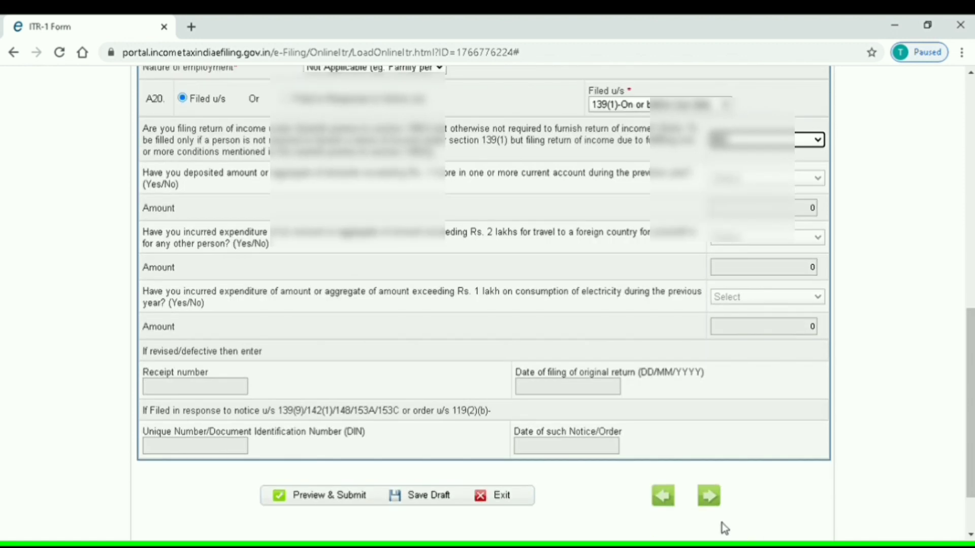
left_click(708, 497)
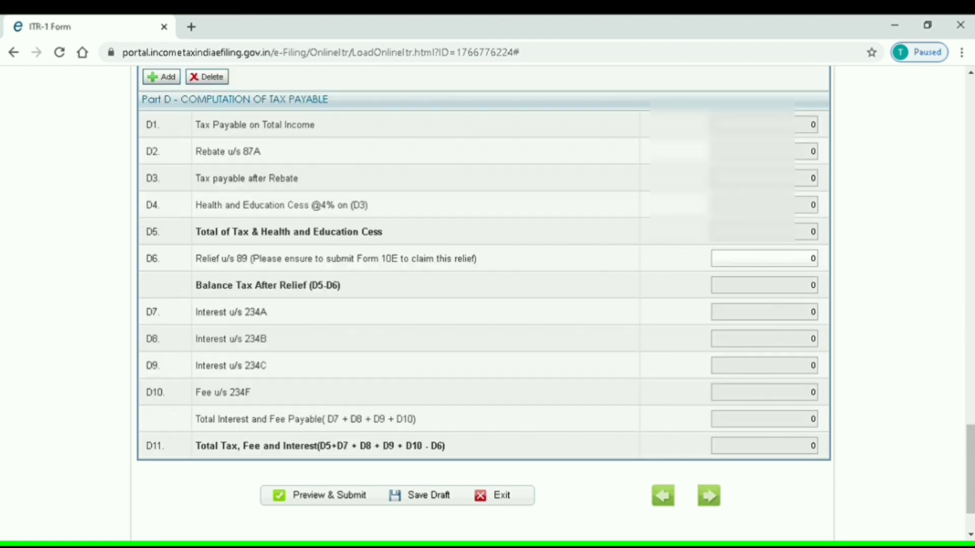
scroll(956, 330, "up", 15)
scroll(865, 117, "up", 10)
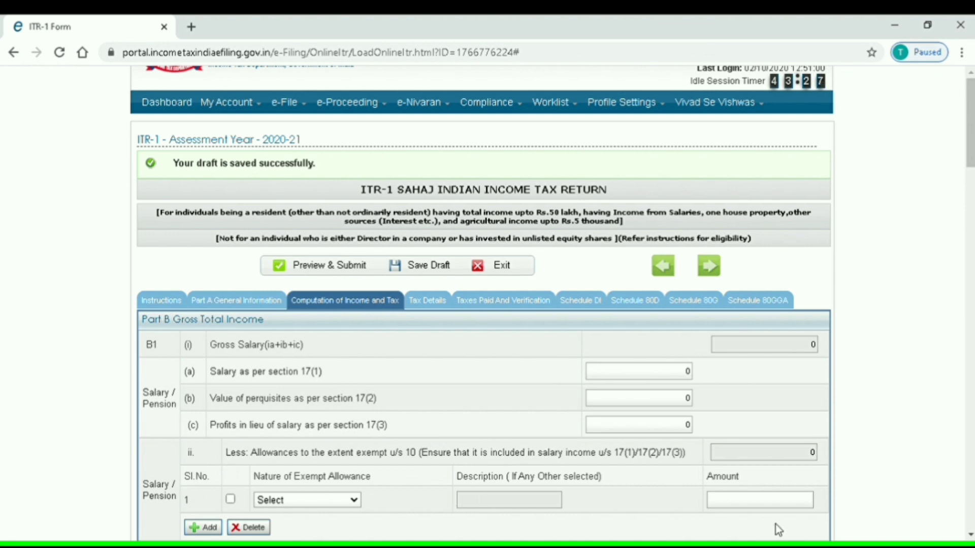
scroll(970, 534, "down", 3)
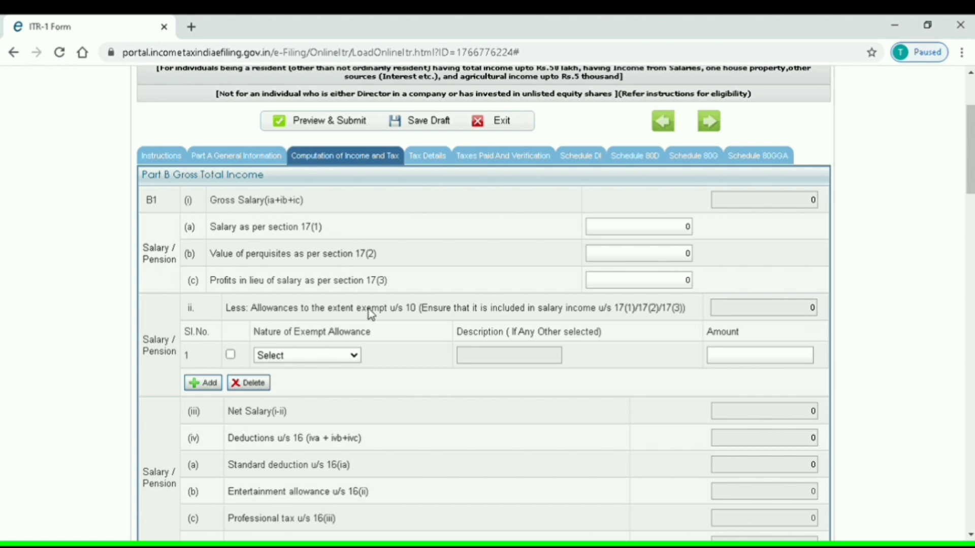
left_click(313, 337)
left_click(309, 348)
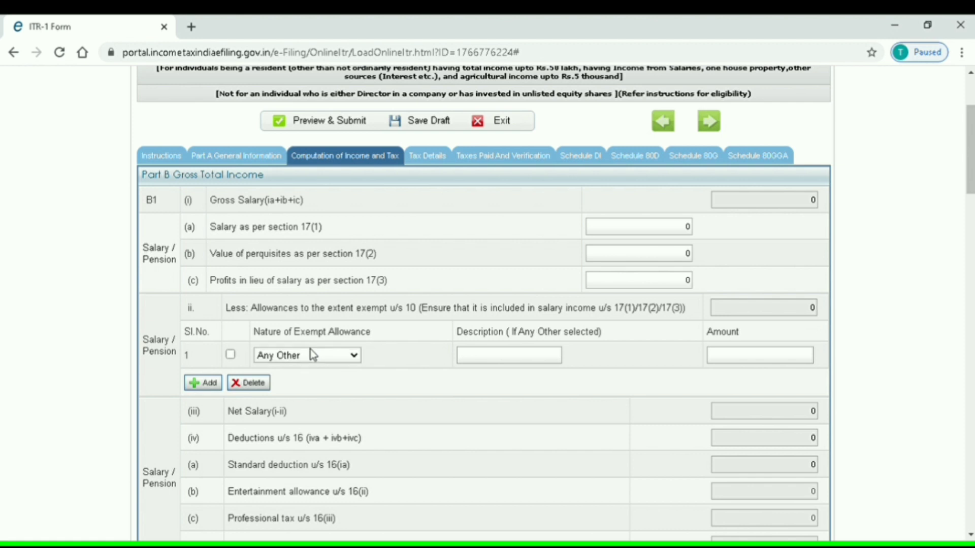
left_click(316, 168)
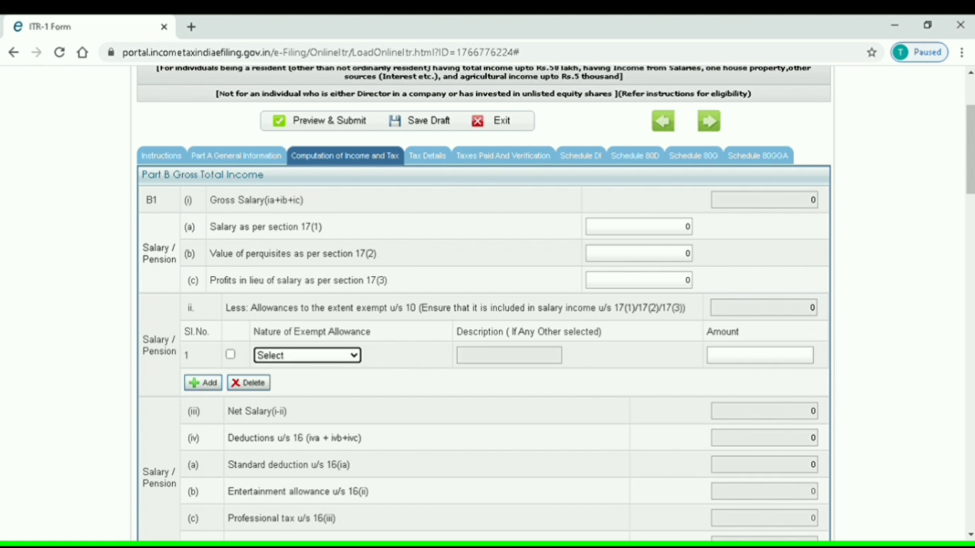
Set the type of house property in section B2 to Self Occupied
left_click(971, 534)
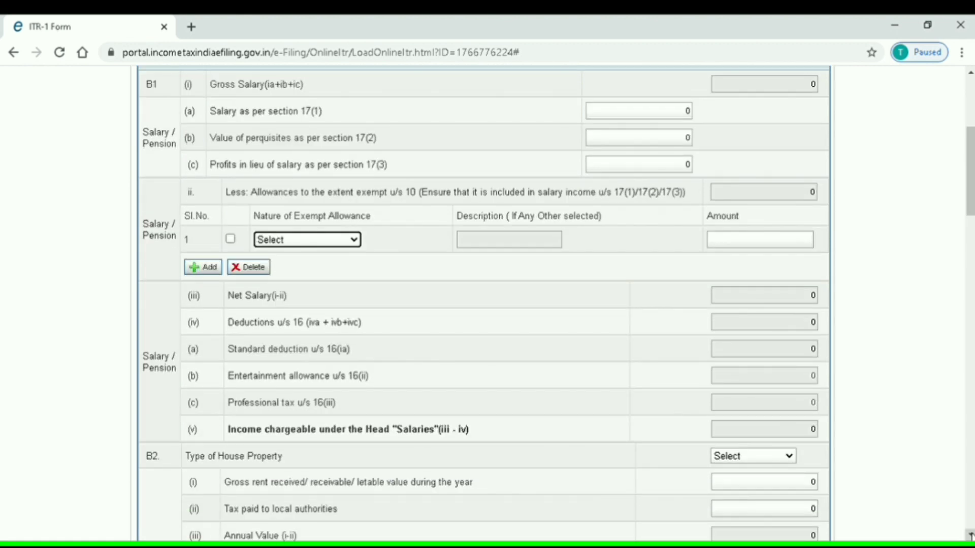
left_click(971, 535)
left_click(970, 535)
left_click(970, 535)
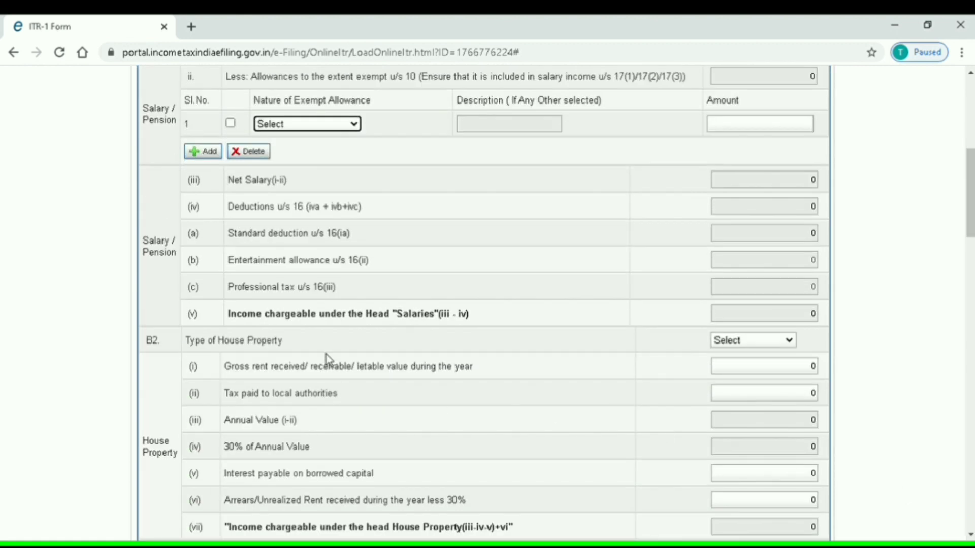
left_click(731, 345)
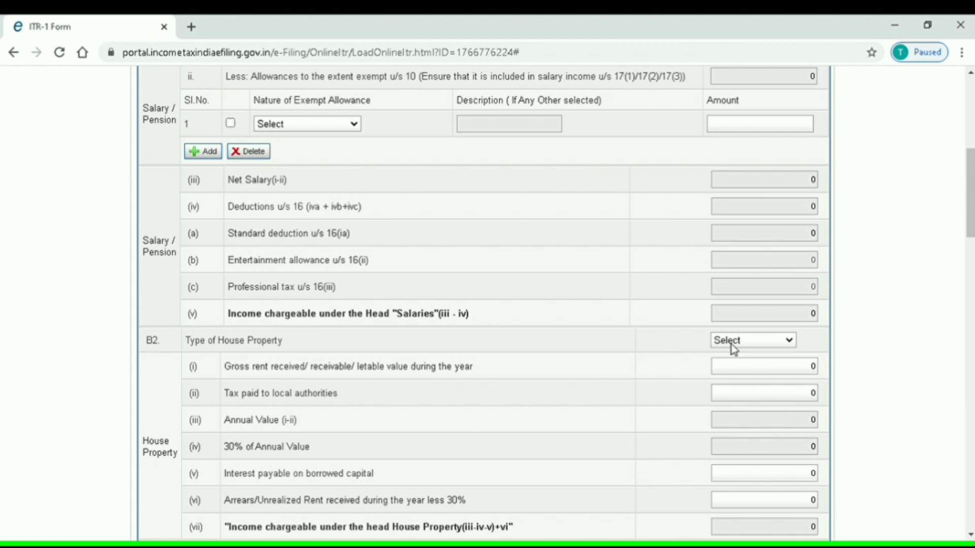
left_click(739, 368)
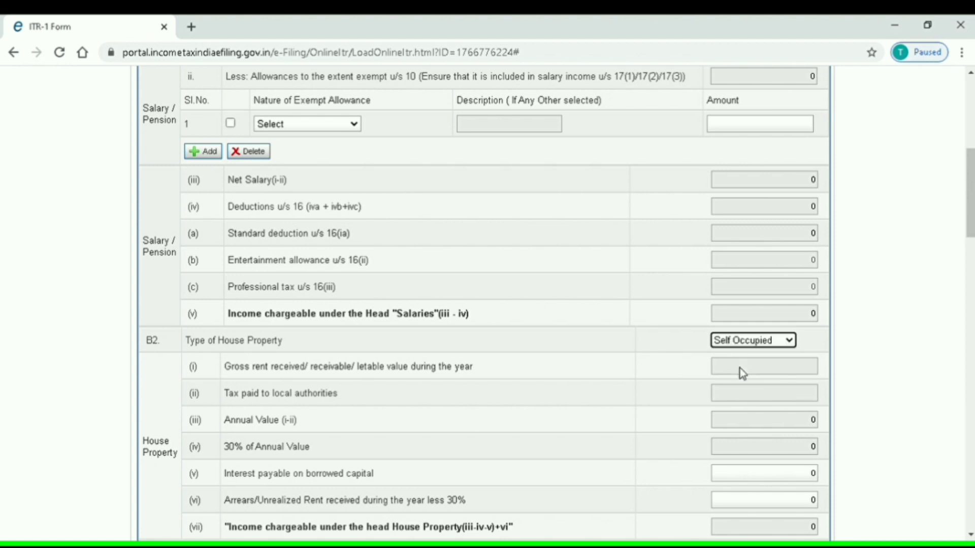
Review the house property figures, the Income from Other Sources entry and the Part C deductions
left_click(970, 535)
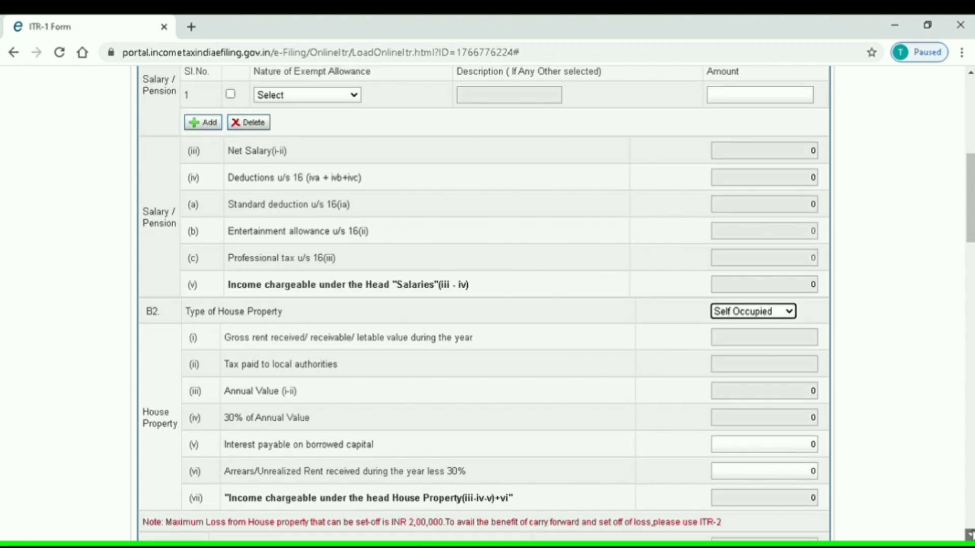
left_click(971, 535)
left_click(970, 535)
left_click(971, 535)
left_click(970, 535)
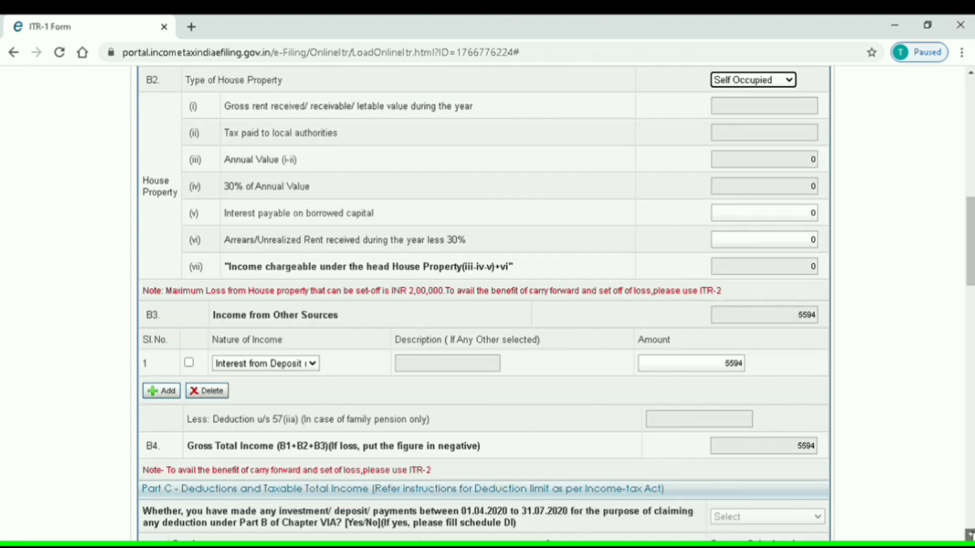
left_click(971, 535)
left_click(970, 536)
left_click(970, 535)
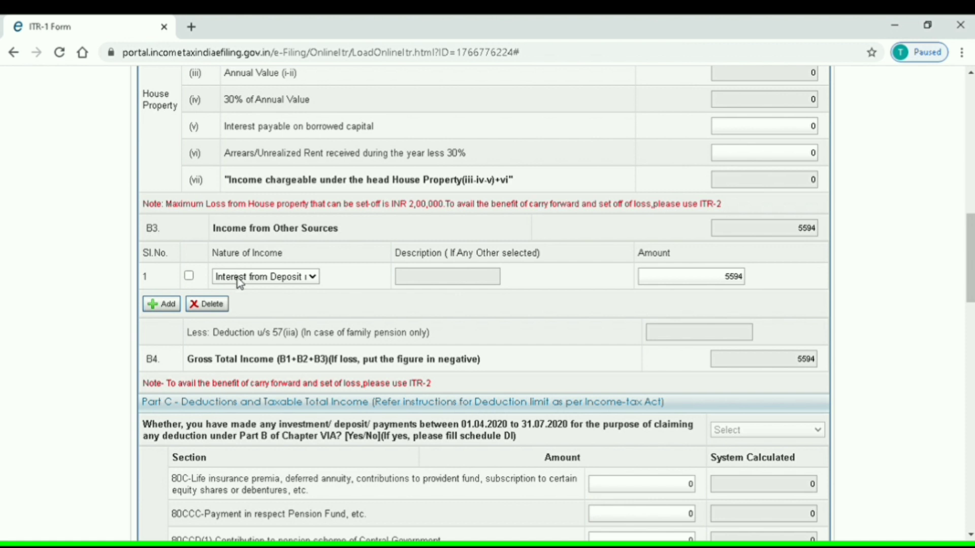
left_click(251, 321)
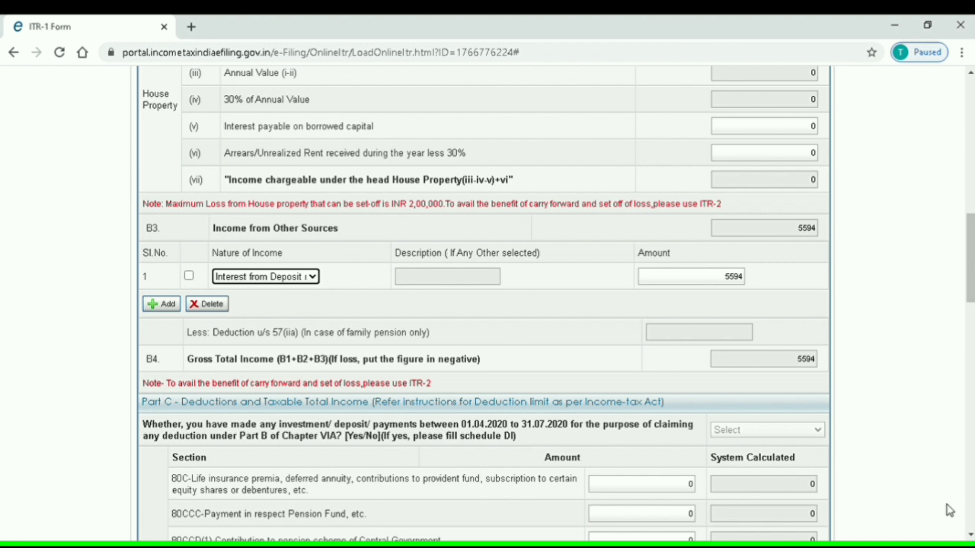
left_click(969, 534)
left_click_drag(968, 534, 969, 535)
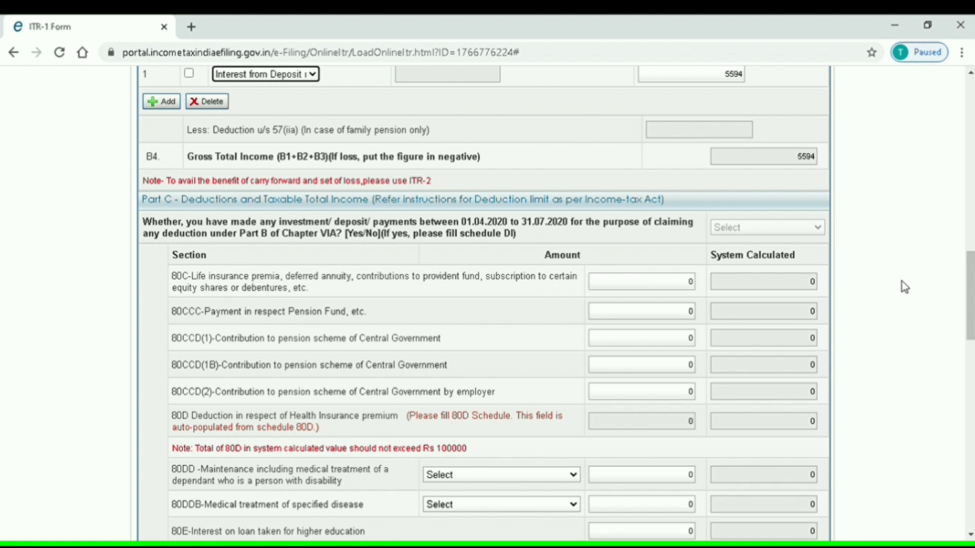
Proceed to Tax Details, dismiss the save reminder and save the return as a draft
scroll(903, 285, "up", 8)
scroll(903, 285, "up", 8)
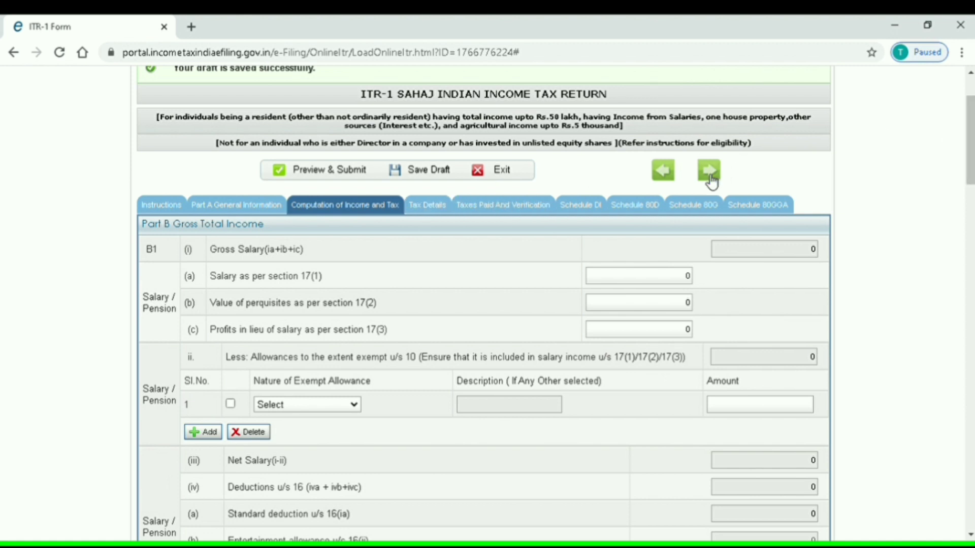
left_click(709, 172)
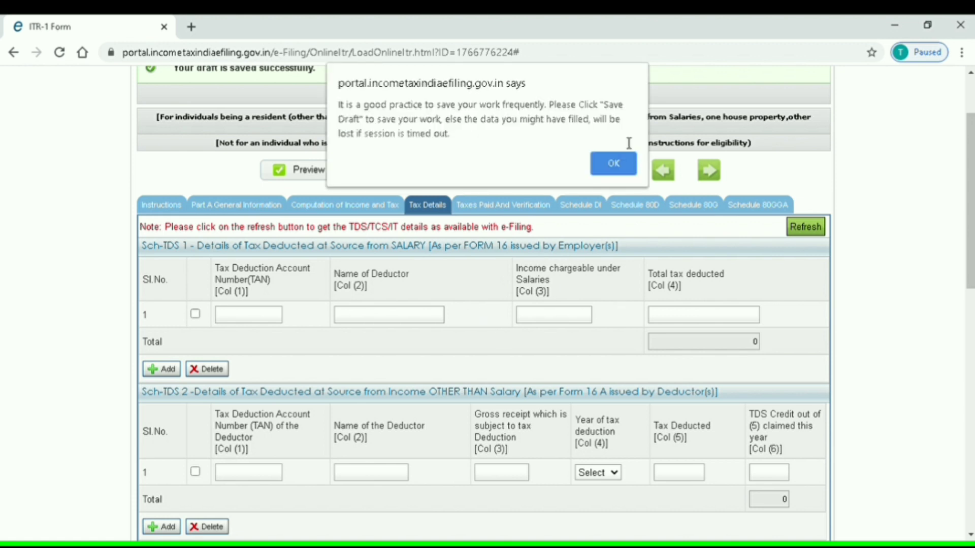
left_click(619, 161)
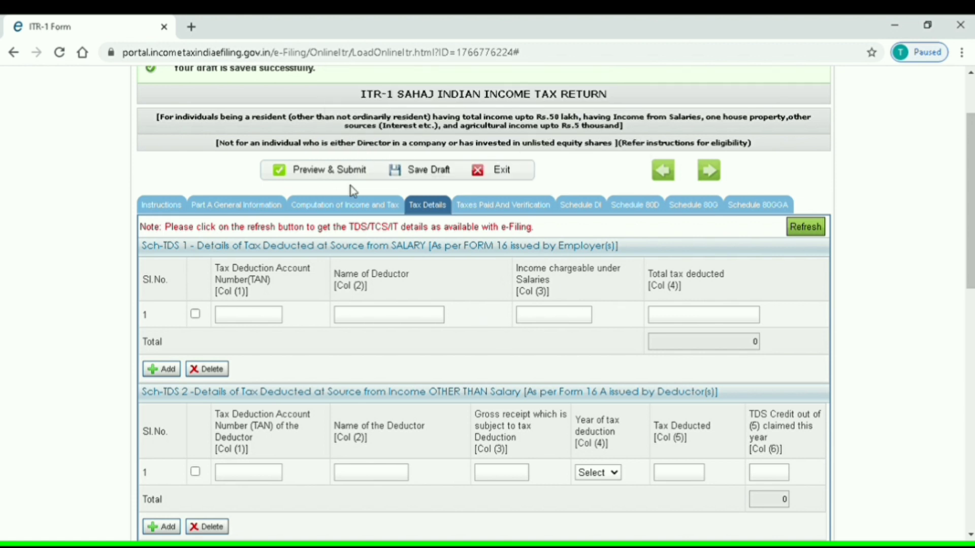
left_click(432, 171)
In the Verification section of Taxes Paid and Verification, set the declaration capacity to Self and the place to VISAKHAPATNAM
scroll(969, 533, "down", 2)
left_click(969, 534)
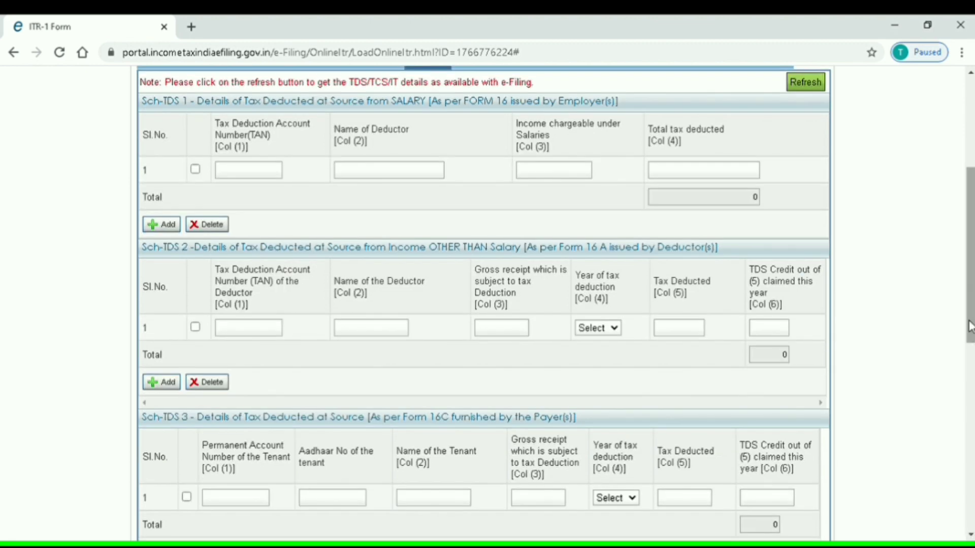
scroll(970, 533, "up", 4)
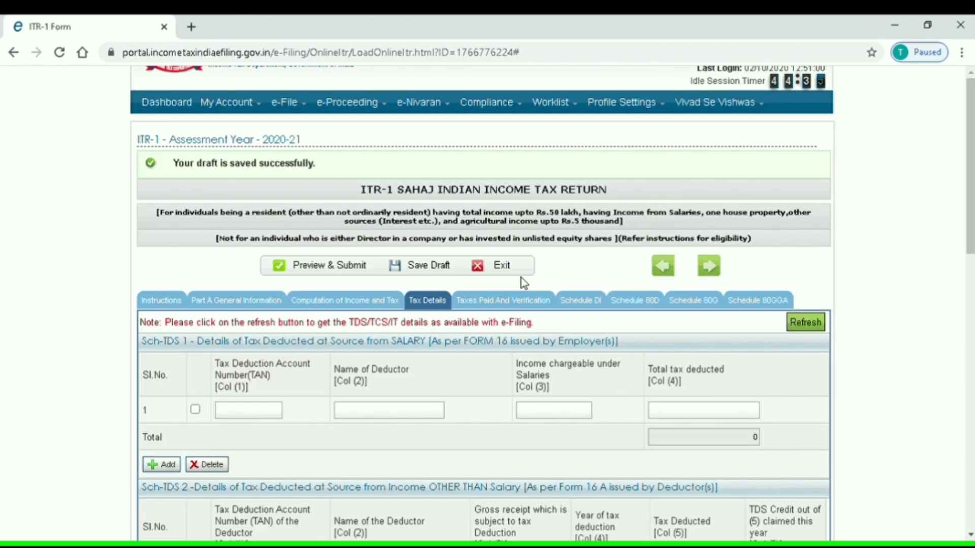
left_click(517, 305)
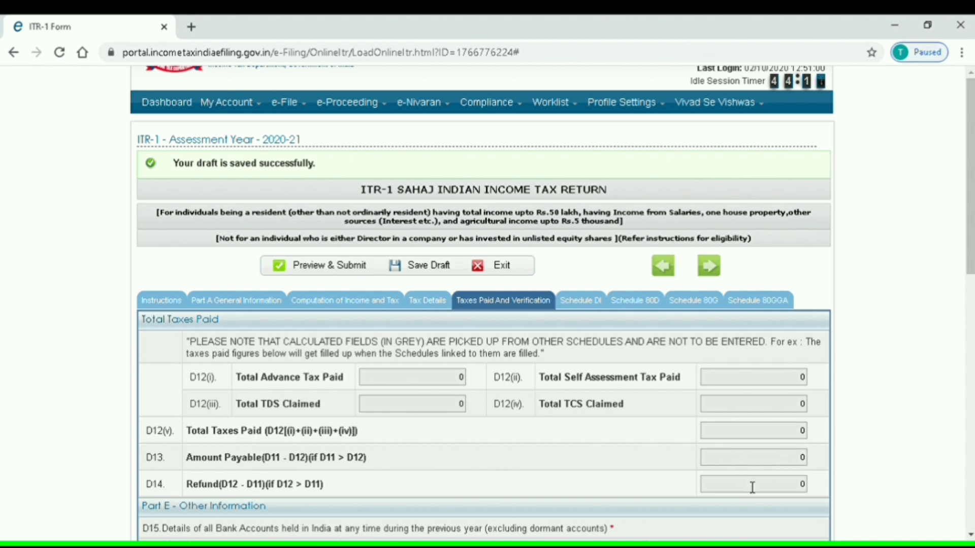
scroll(482, 304, "down", 8)
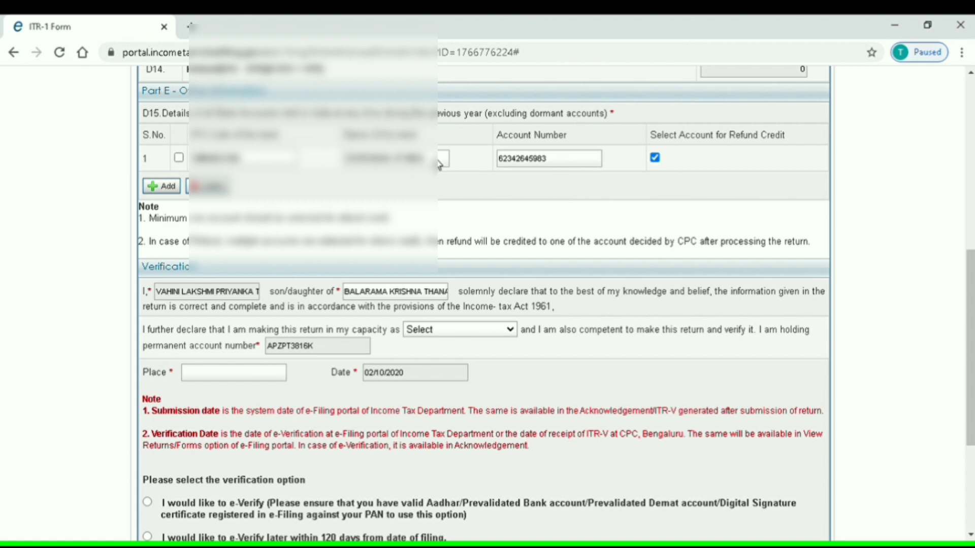
left_click(970, 535)
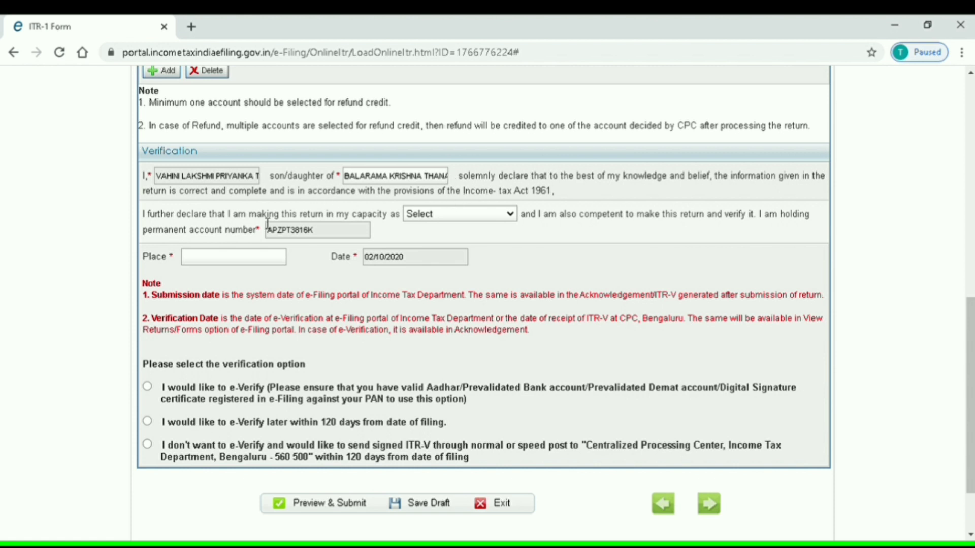
left_click(422, 218)
left_click(422, 241)
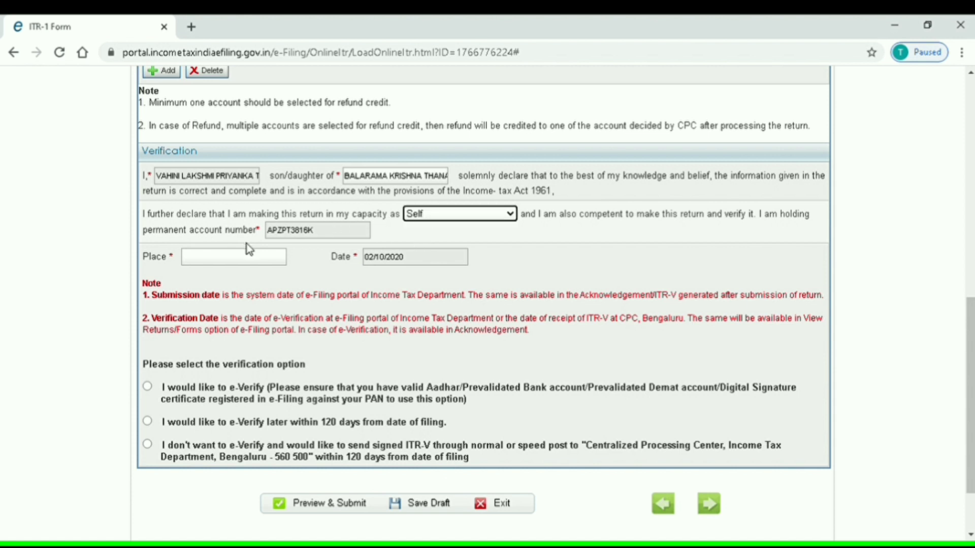
left_click(243, 264)
type("V")
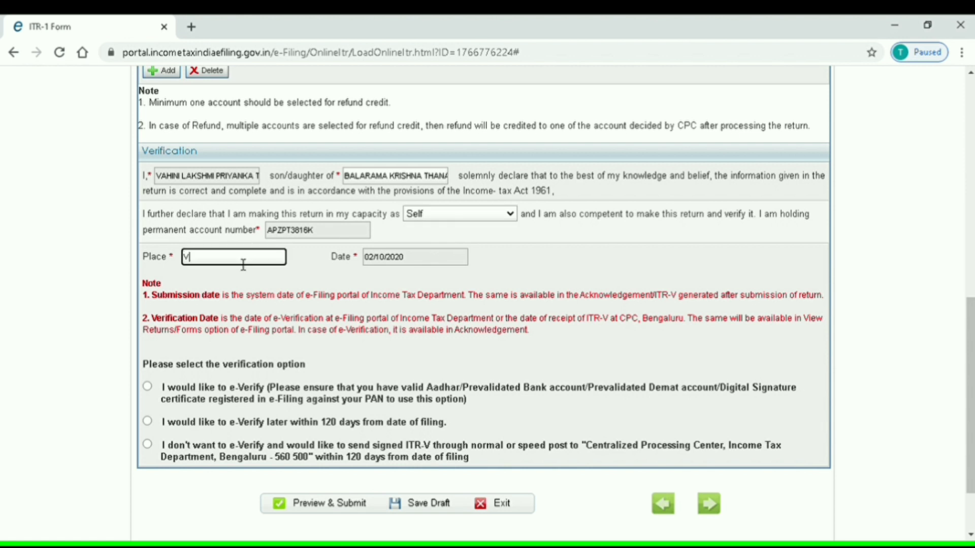
type("ISAKHAPATNAM")
Open Schedule DI and examine the investment and deposit entries for Chapter VIA deductions
scroll(483, 305, "up", 8)
scroll(589, 310, "up", 2)
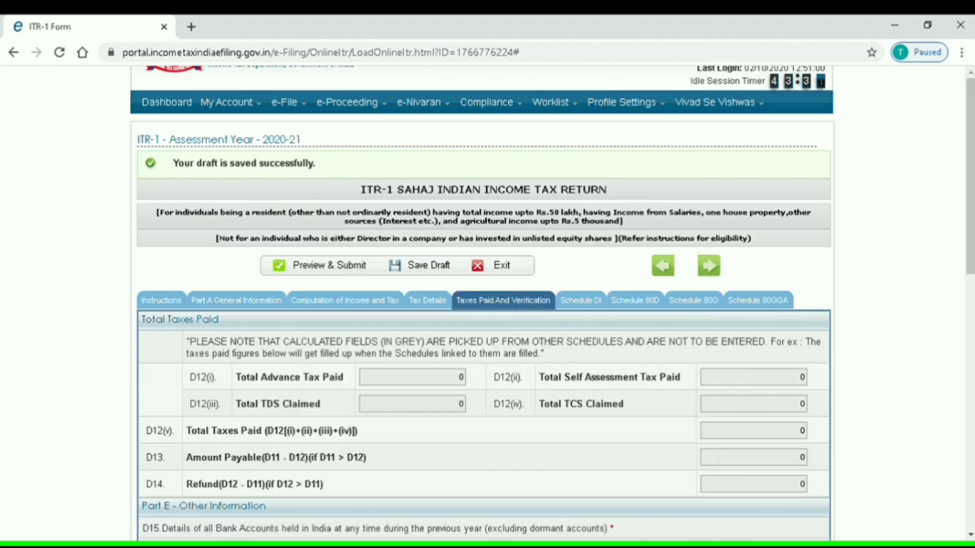
left_click(588, 307)
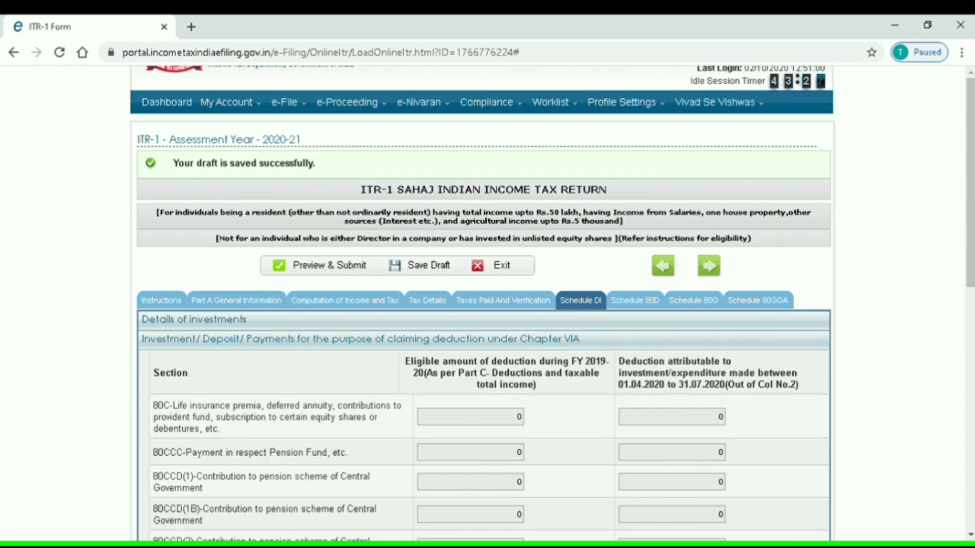
scroll(551, 303, "down", 2)
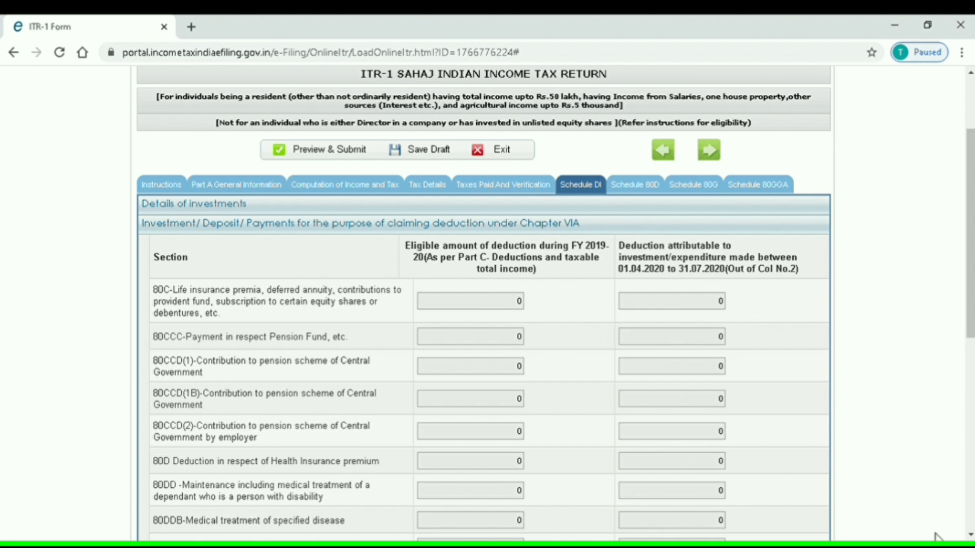
left_click(970, 536)
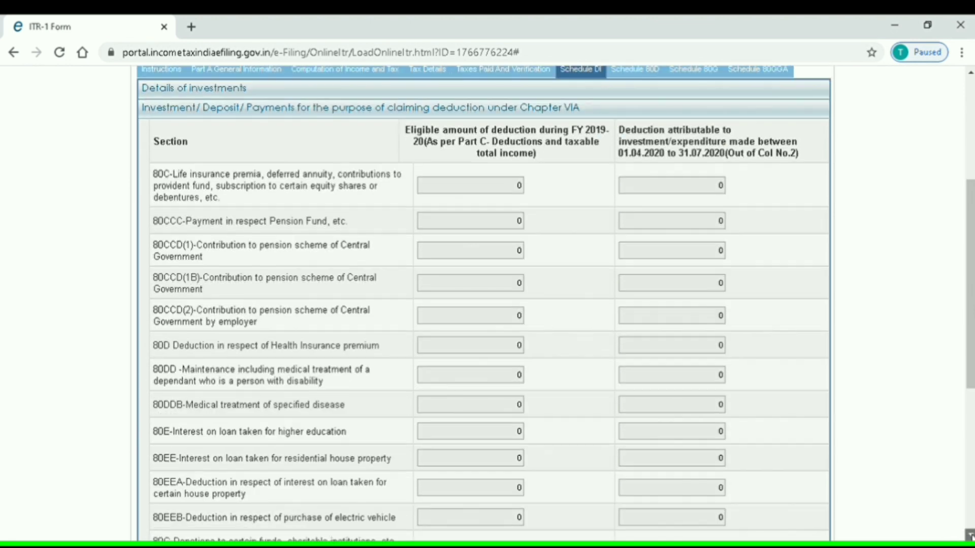
left_click(971, 163)
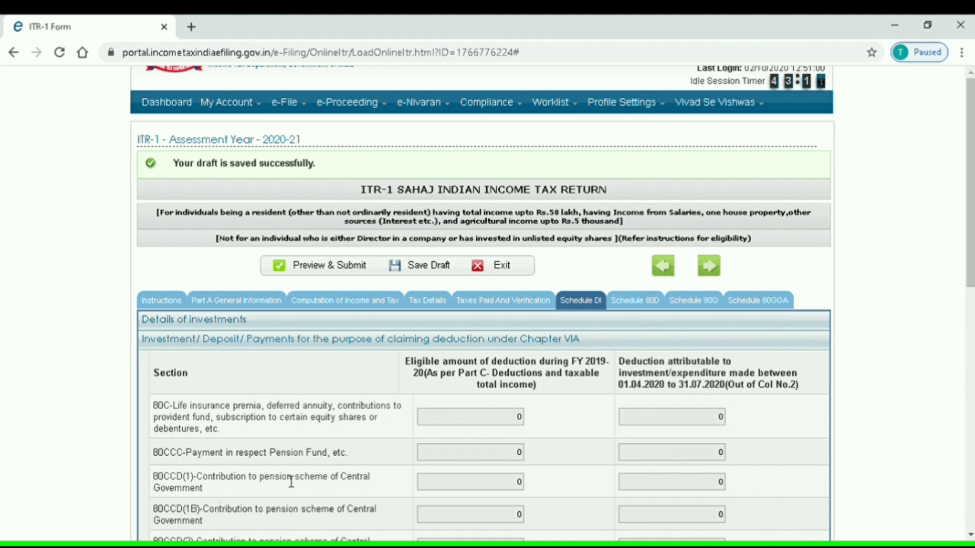
In Schedule 80D, answer NO to both senior citizen questions, for self or family and for parents
left_click(648, 309)
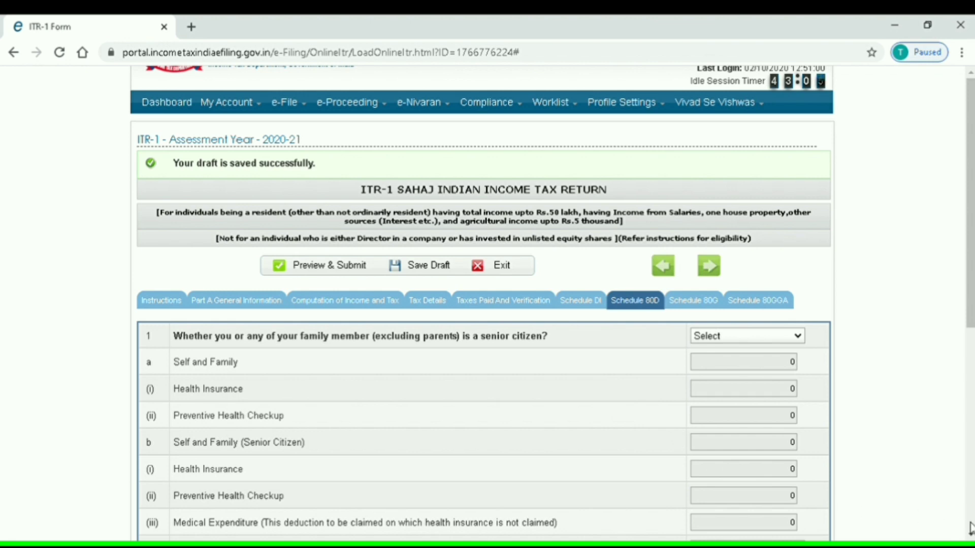
scroll(970, 528, "down", 2)
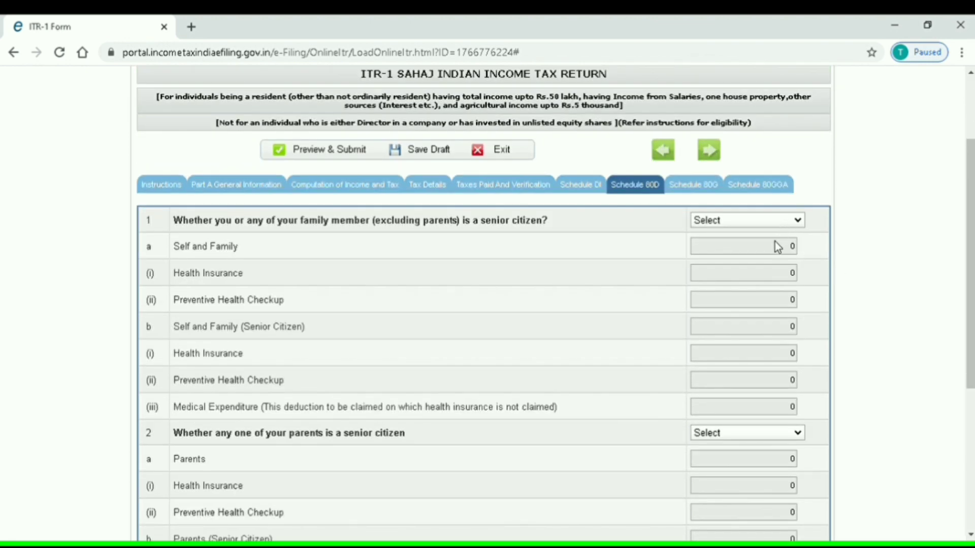
left_click(776, 263)
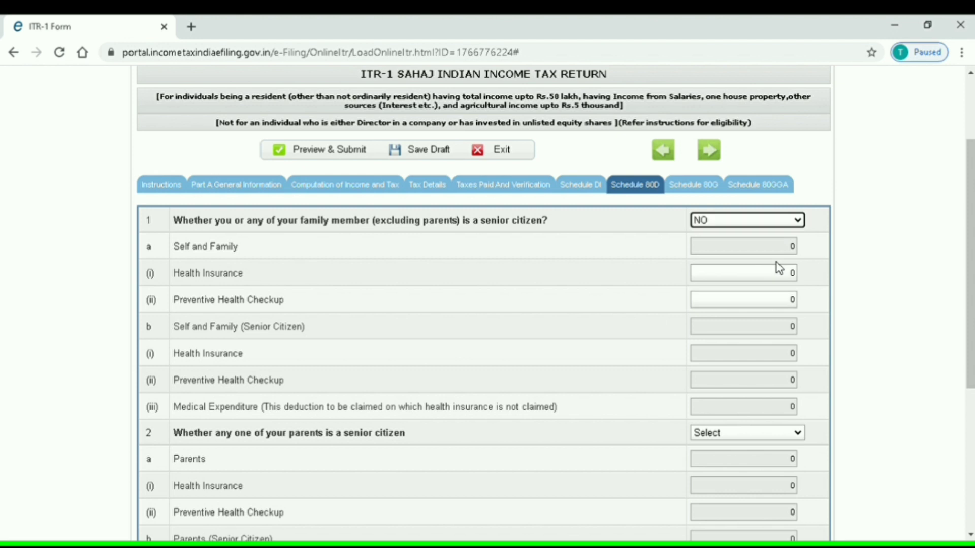
left_click(700, 438)
left_click(709, 476)
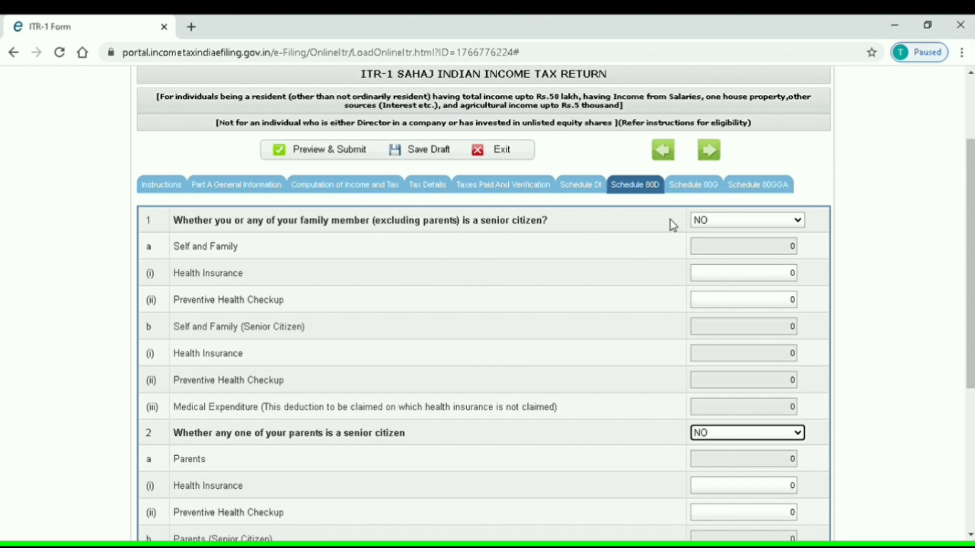
Go through the donation schedules 80G and 80GGA without entries and save the return as a draft
left_click(695, 187)
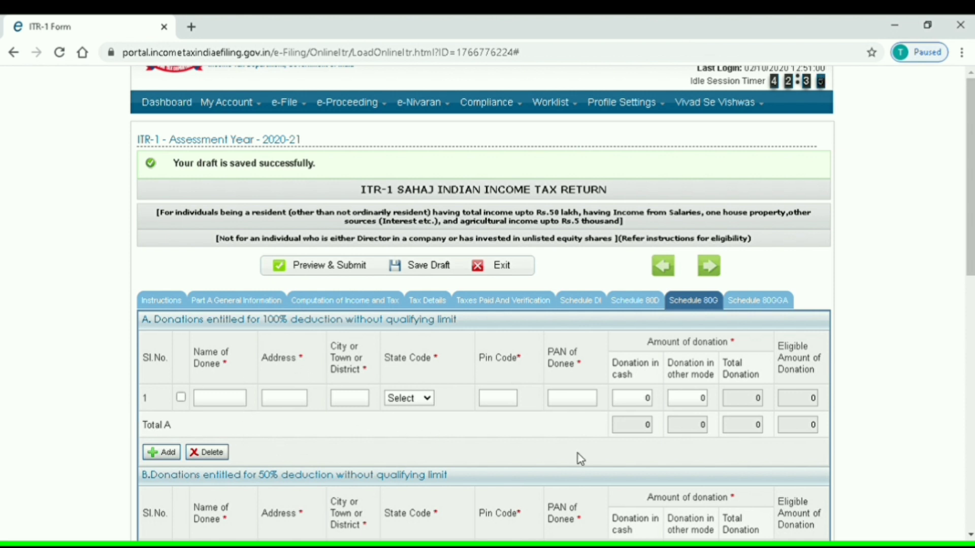
left_click(759, 302)
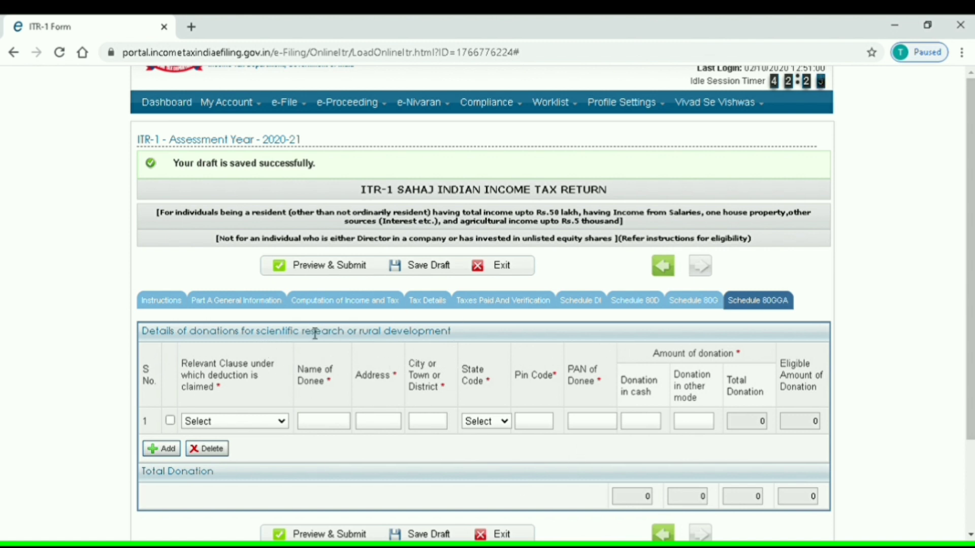
left_click(429, 266)
In the Verification section of Taxes Paid and Verification, choose to e-Verify the return immediately and proceed to its preview, confirming the details as valid
left_click(510, 305)
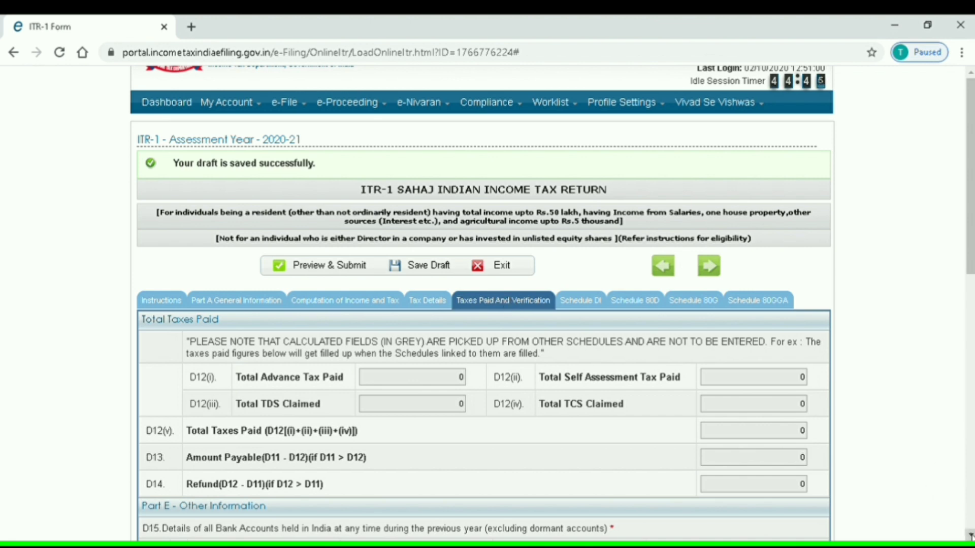
scroll(970, 536, "down", 5)
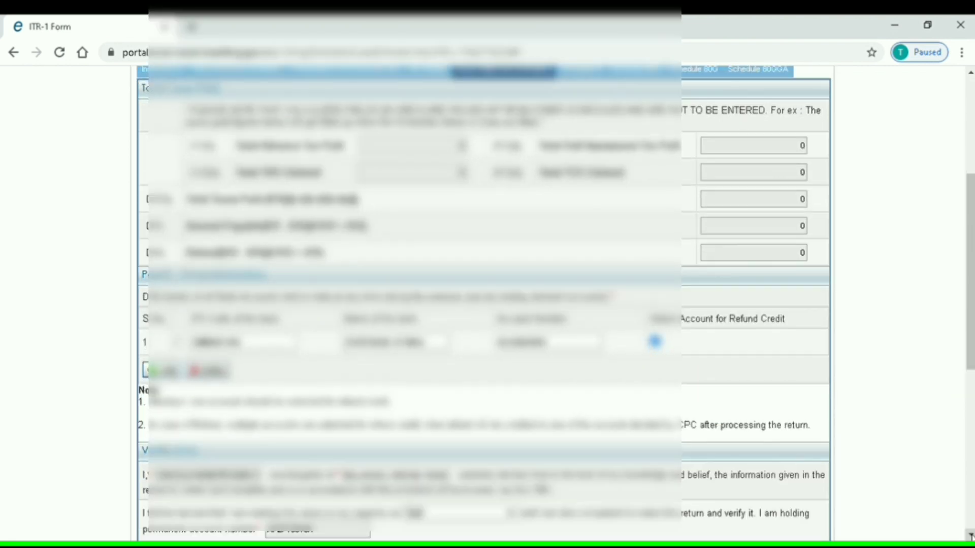
scroll(970, 535, "down", 5)
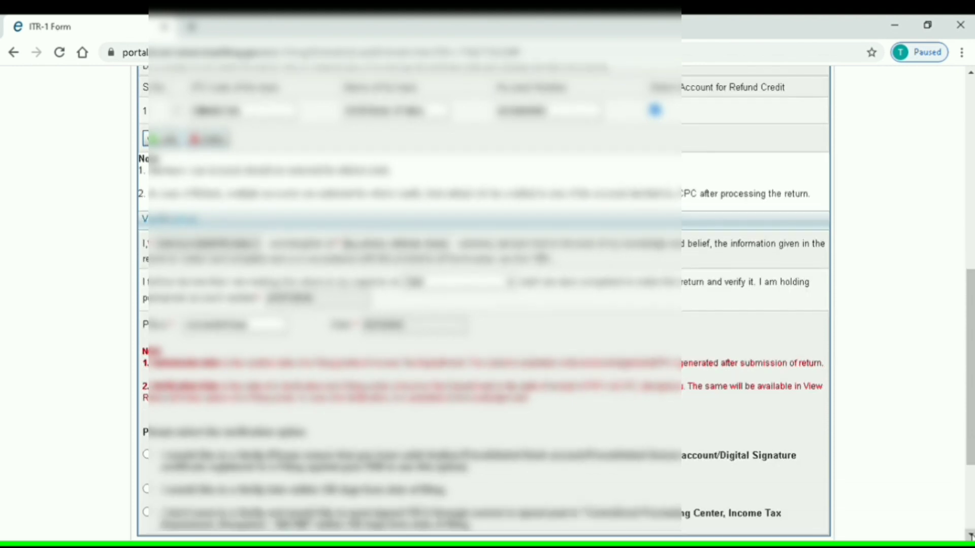
scroll(970, 536, "down", 3)
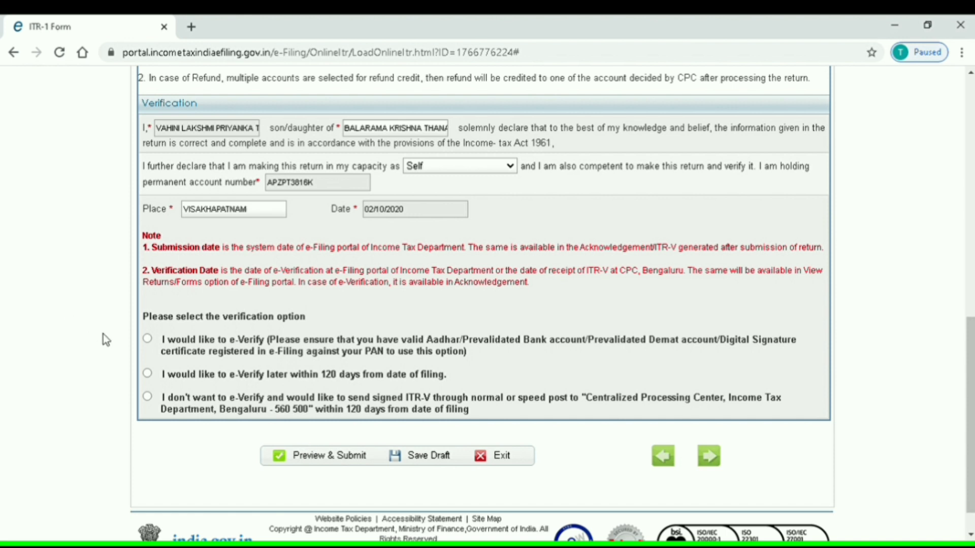
left_click(315, 457)
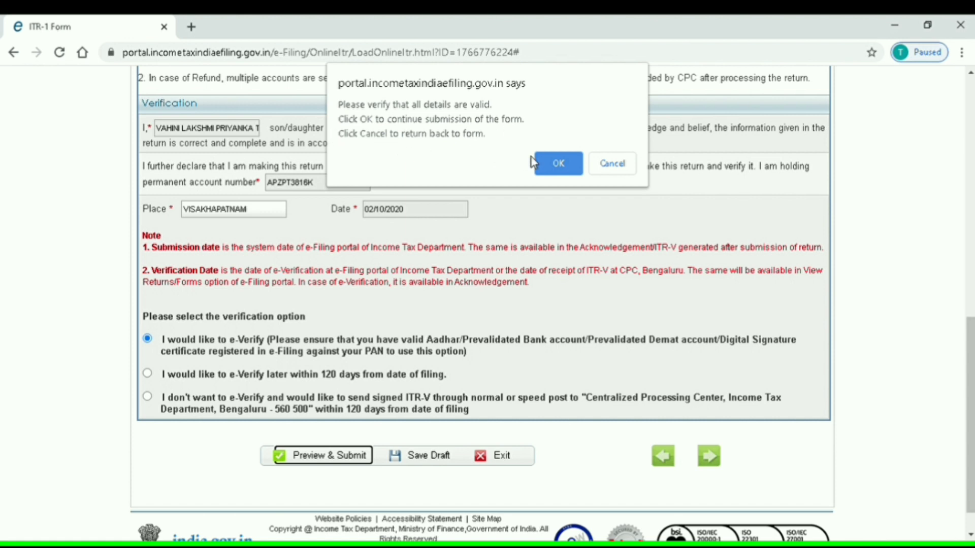
left_click(556, 163)
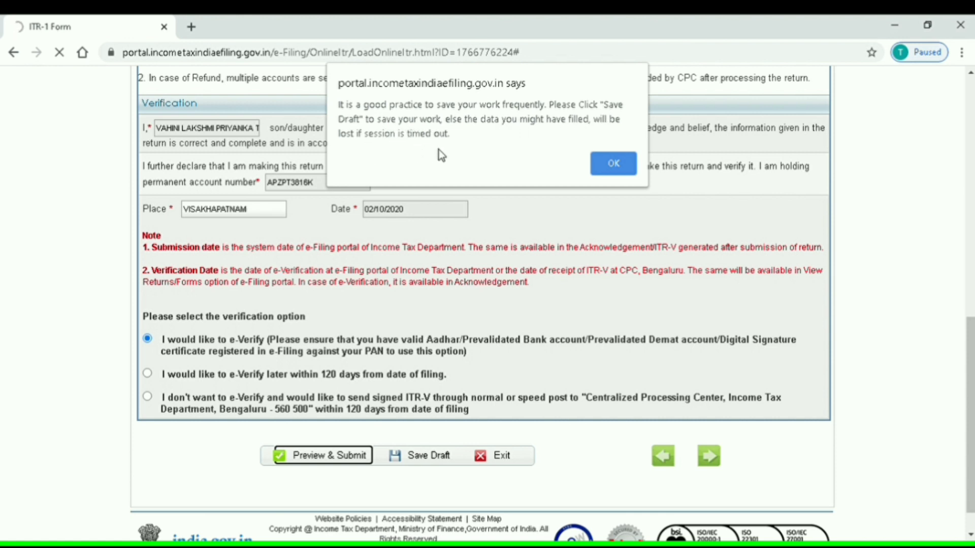
left_click(611, 161)
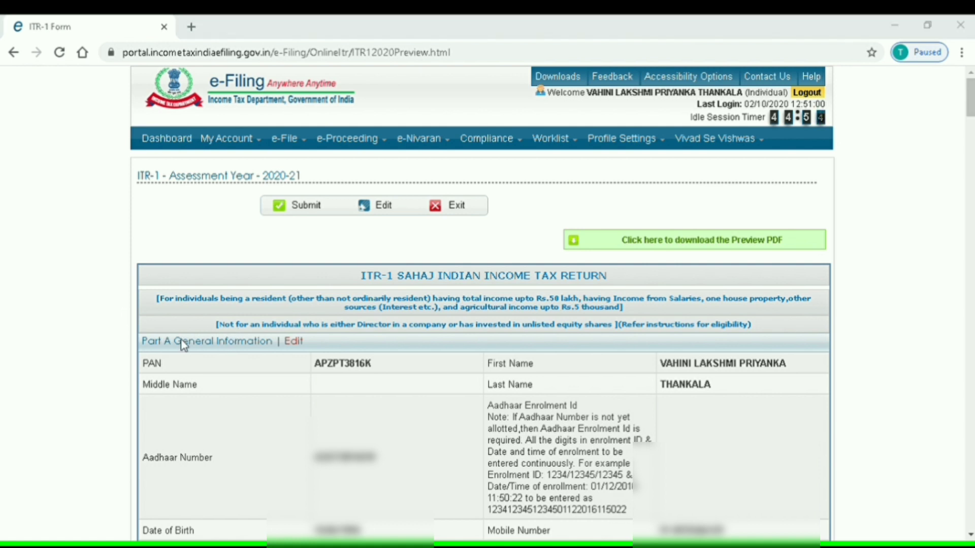
Download the preview PDF of the ITR-1 return and come back to the return preview page
left_click(711, 315)
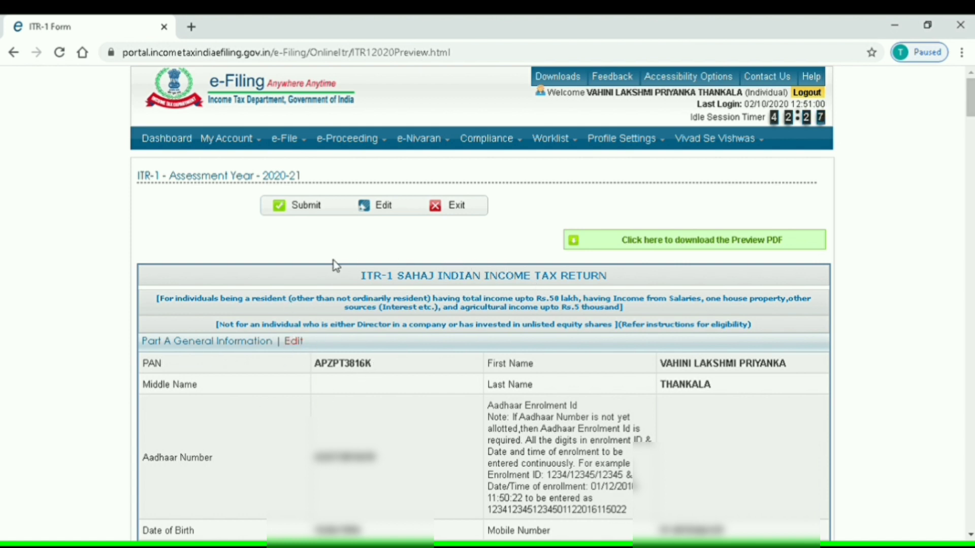
left_click(746, 249)
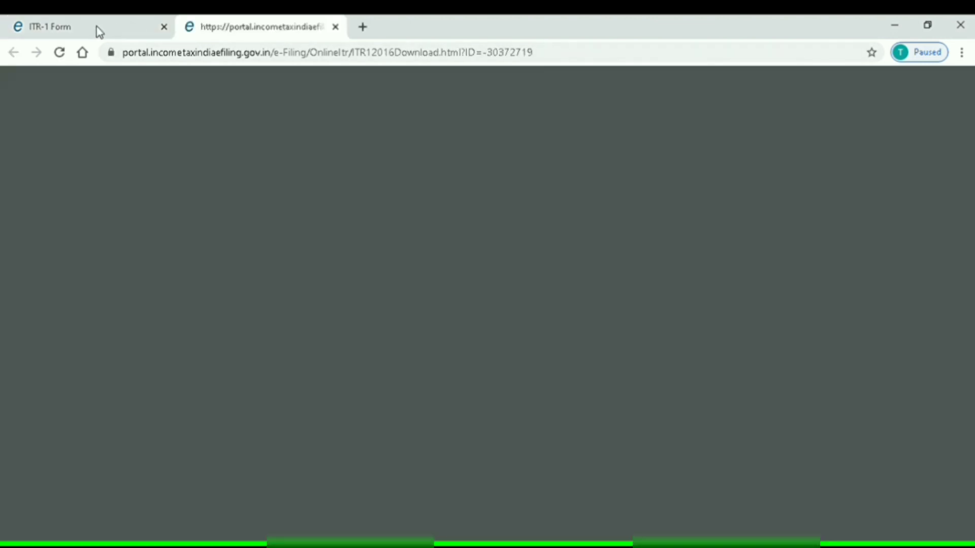
left_click(100, 32)
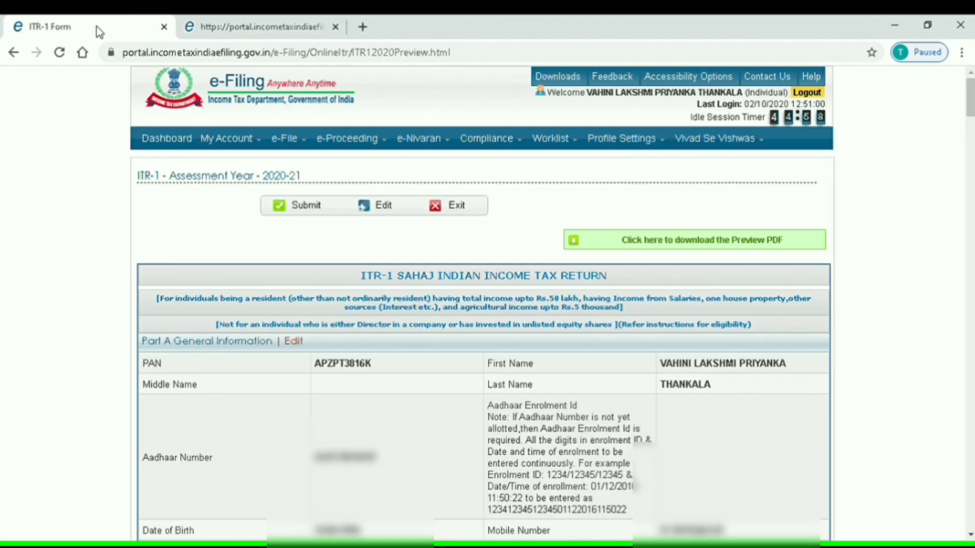
Submit the return with Aadhaar OTP as the verification method, entering the OTP received on the mobile number
left_click(317, 211)
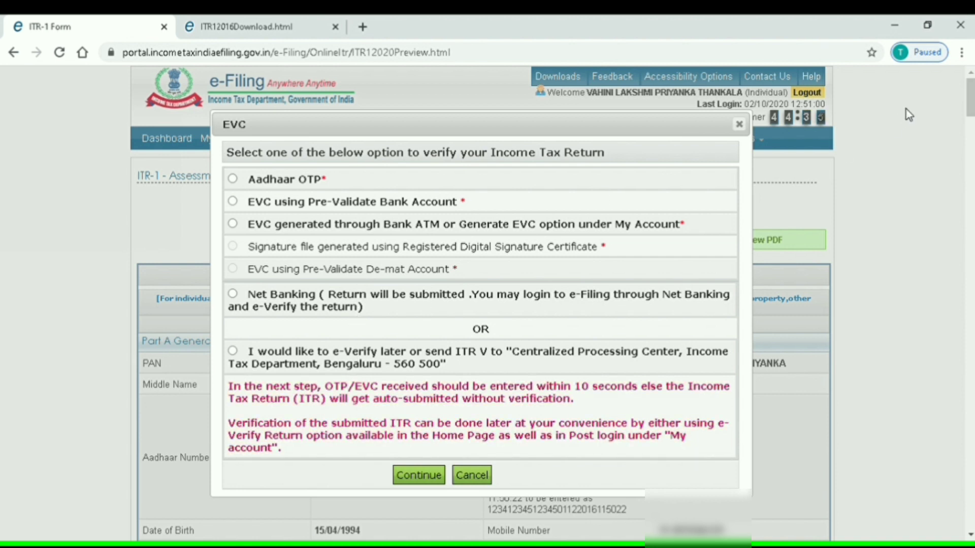
left_click(232, 179)
left_click(411, 478)
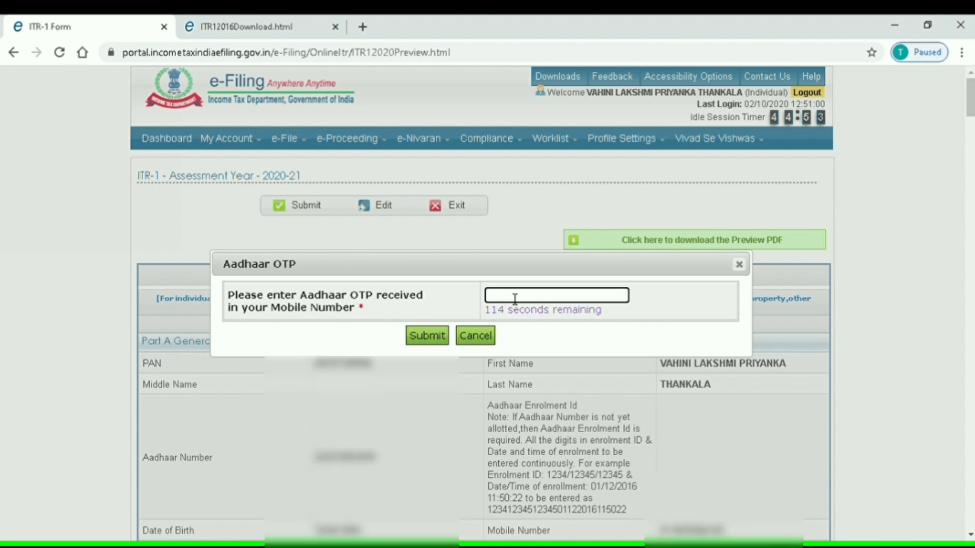
type("••••••")
left_click(428, 338)
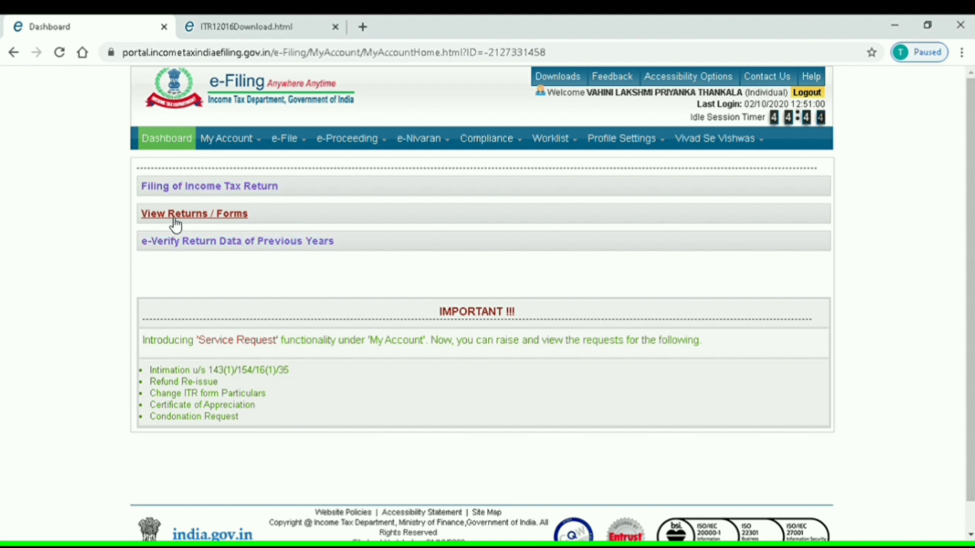
View the e-filed returns and forms, listing those under the IncomeTax Returns option
left_click(175, 223)
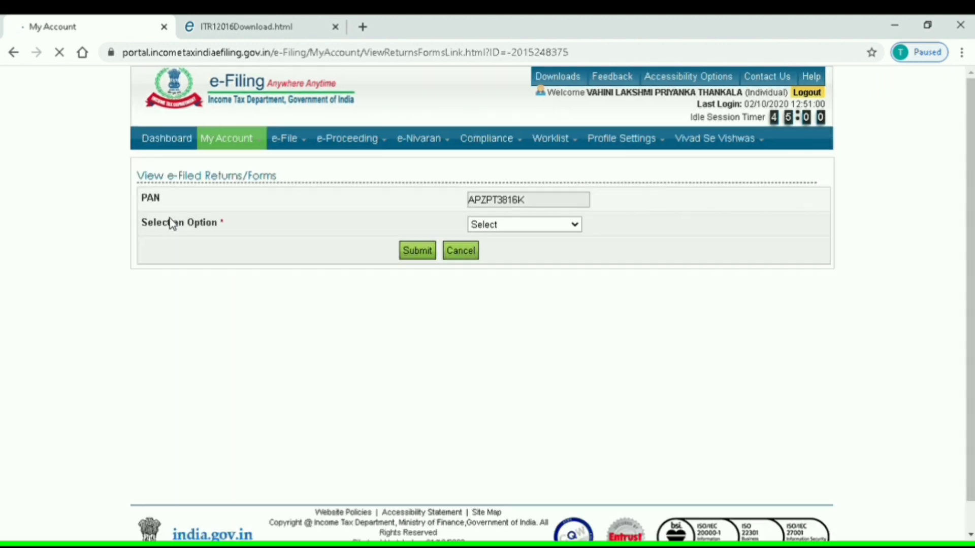
left_click(512, 225)
left_click(511, 257)
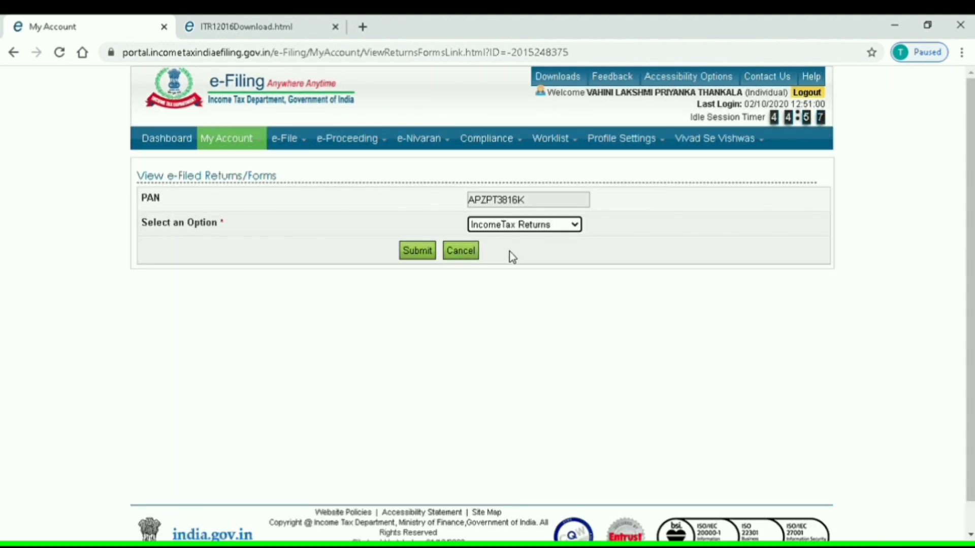
left_click(425, 254)
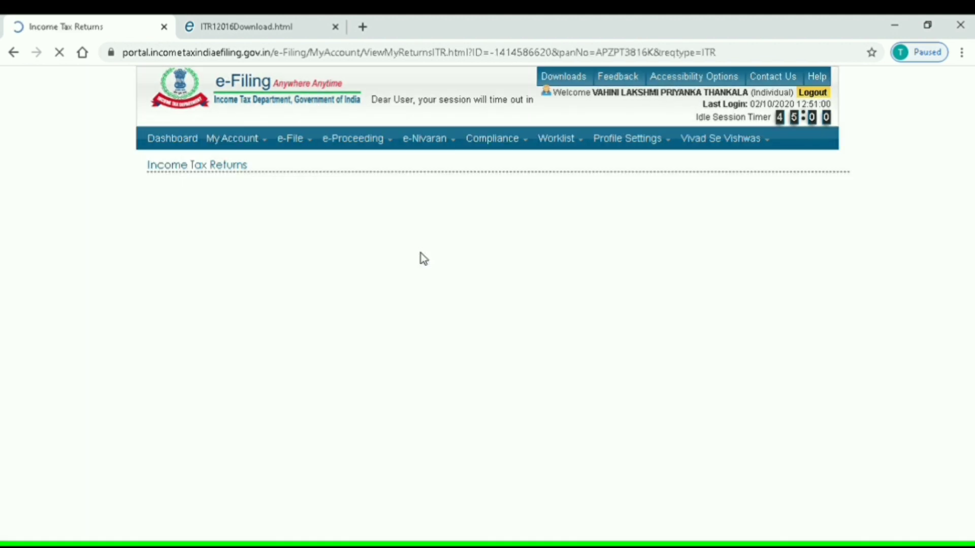